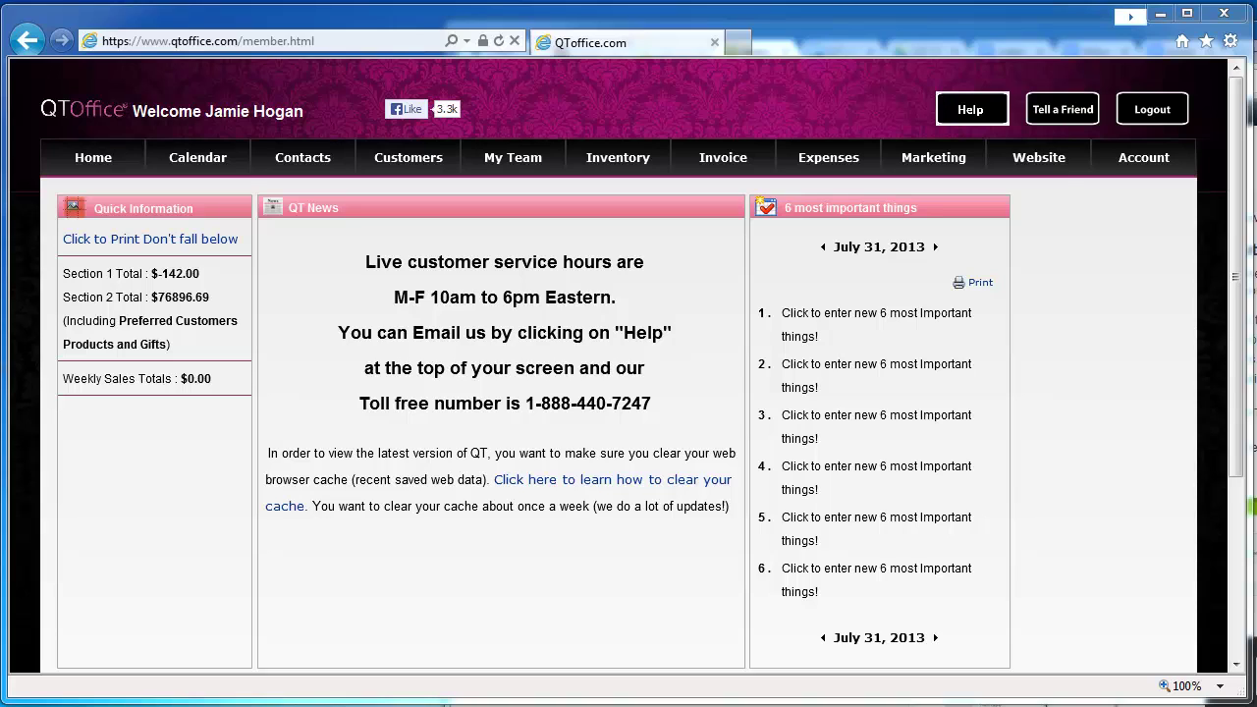
Open the Marketing section to show the E-marketing Notes page.
{"action": "left_click", "coordinate": [934, 159]}
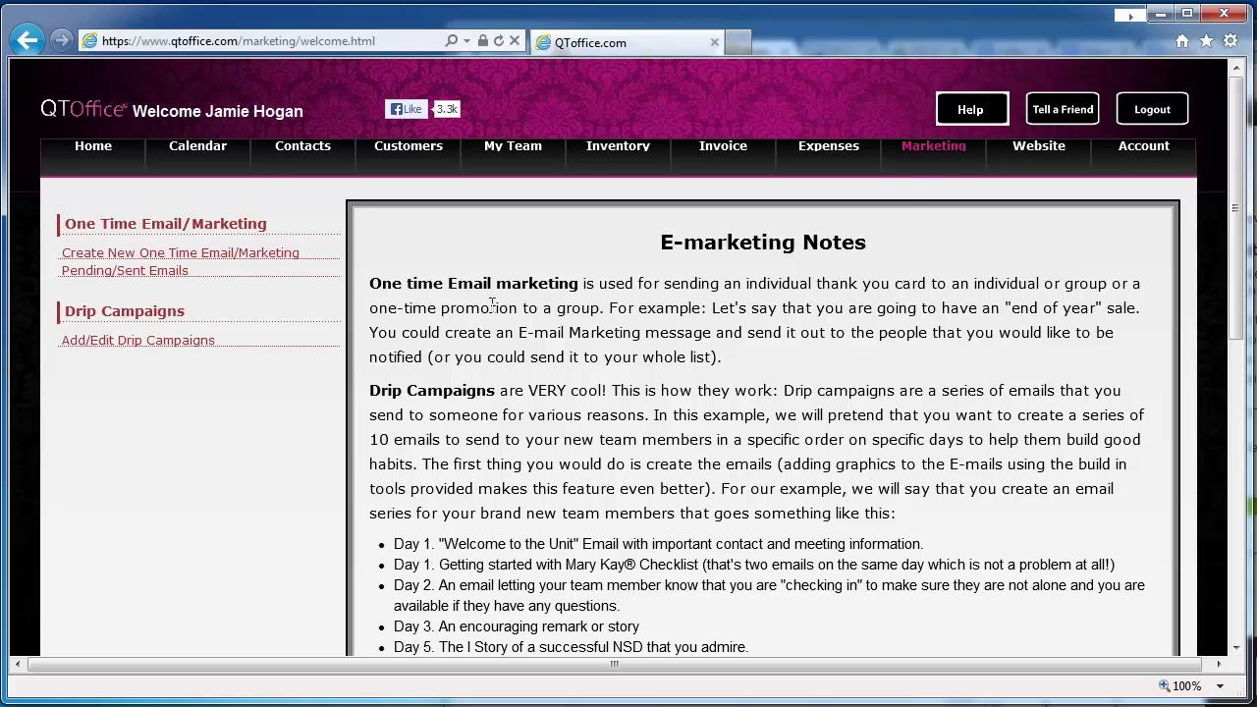
Create and save drip campaign 'New Unit Members' described as 'welcome emails for new unit members'.
{"action": "left_click", "coordinate": [108, 344]}
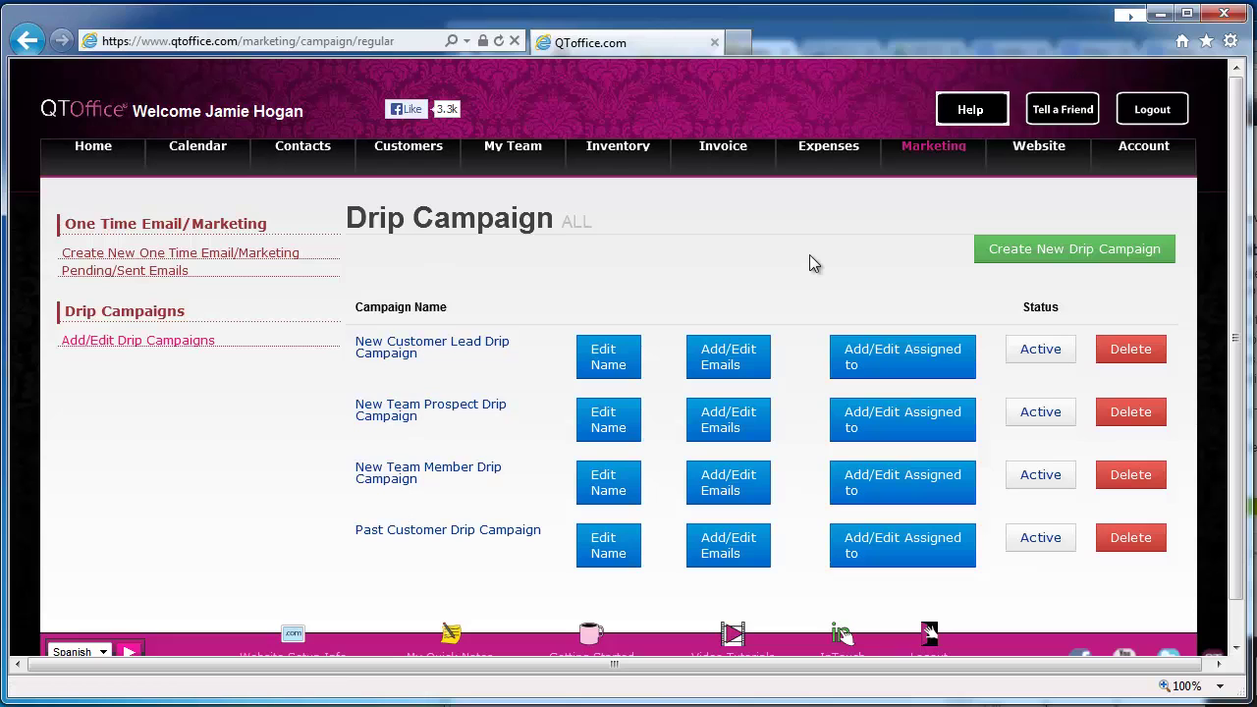
{"action": "left_click", "coordinate": [1090, 254]}
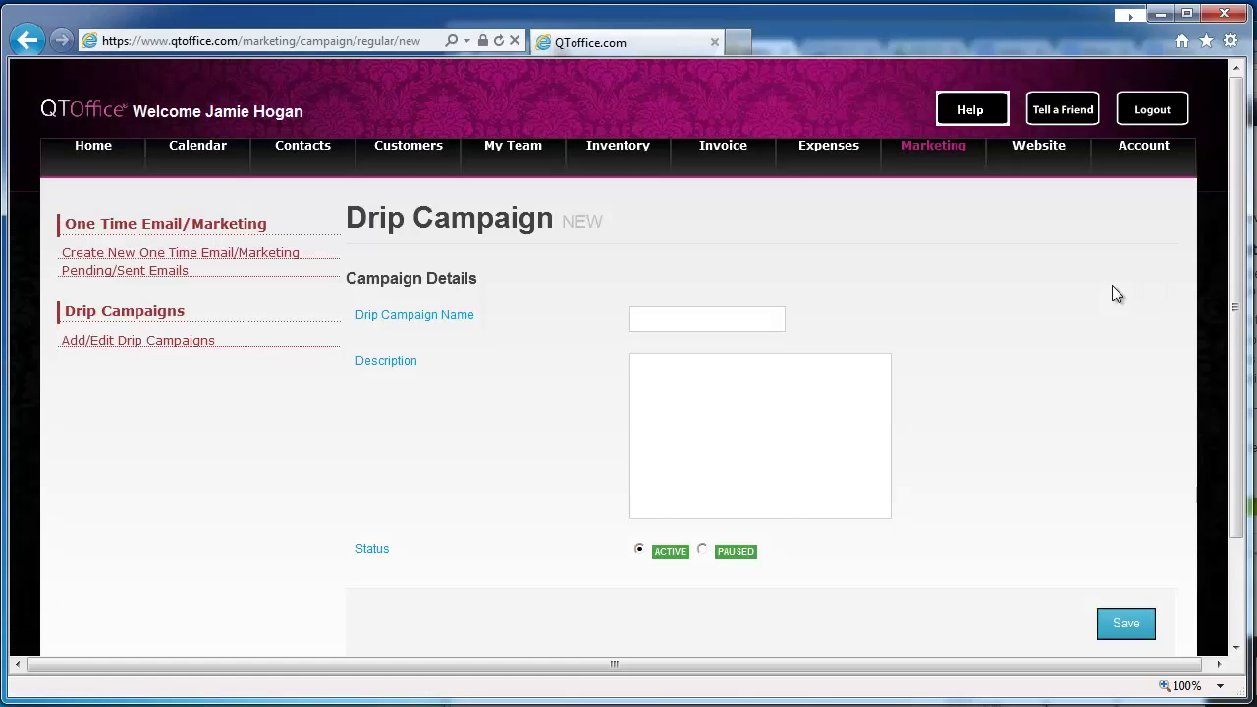
{"action": "left_click", "coordinate": [725, 319]}
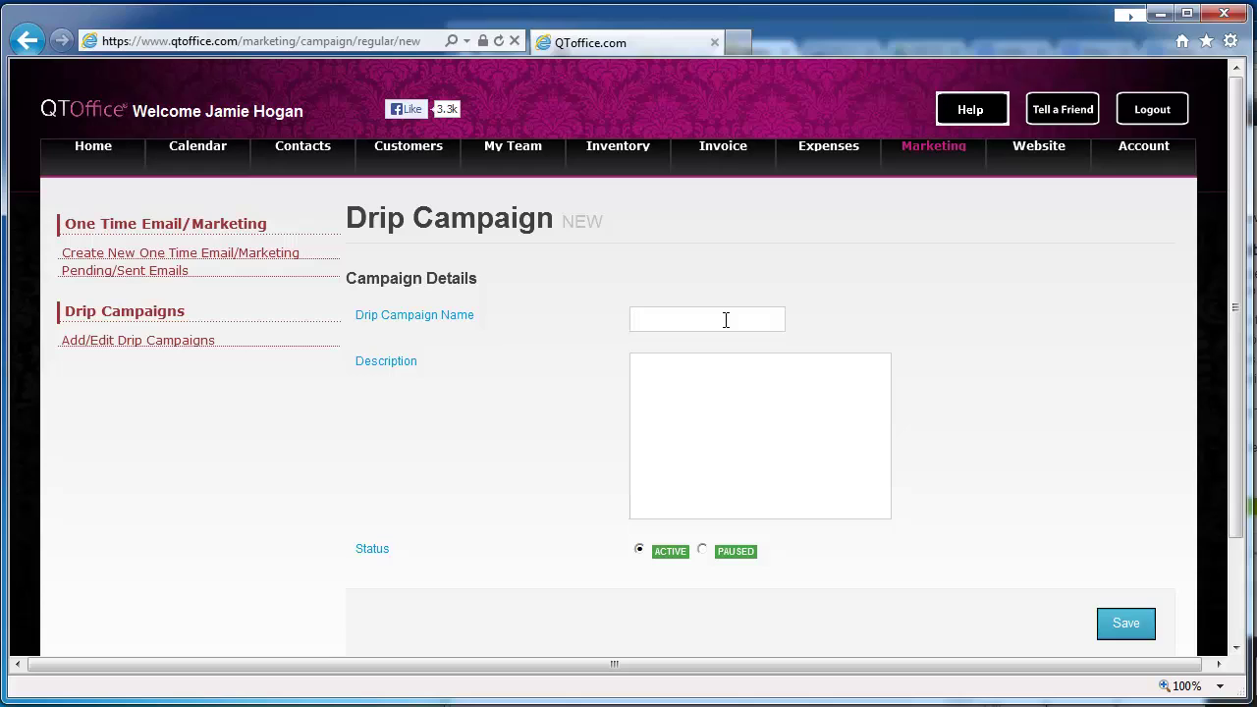
{"action": "type", "text": "New Unit Members"}
{"action": "left_click", "coordinate": [736, 403]}
{"action": "type", "text": "welcome"}
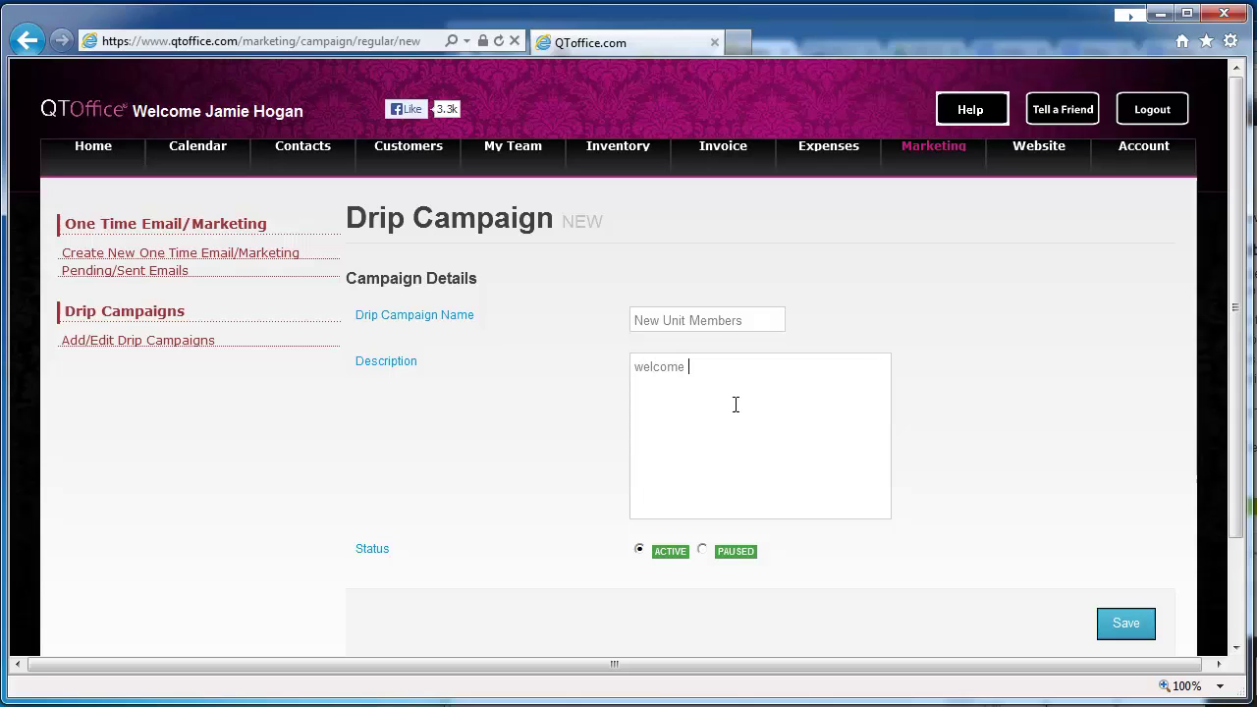
{"action": "type", "text": " emails"}
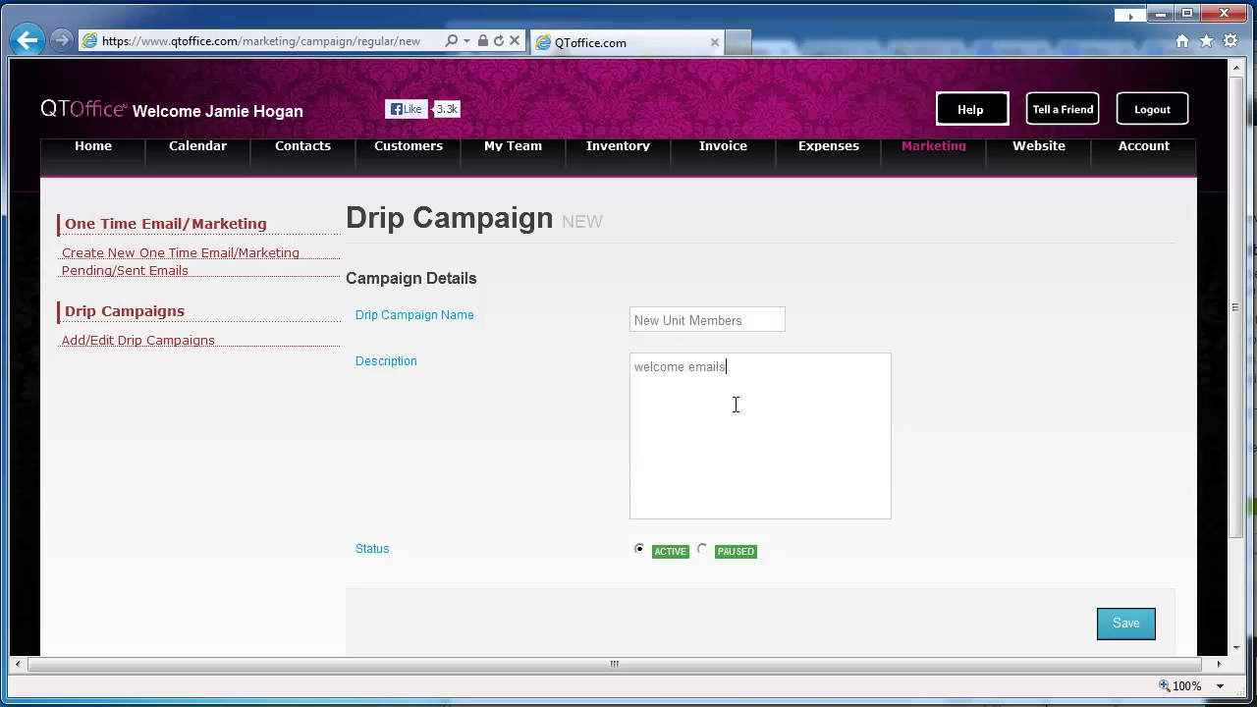
{"action": "type", "text": " for new unit members"}
{"action": "left_click", "coordinate": [1137, 632]}
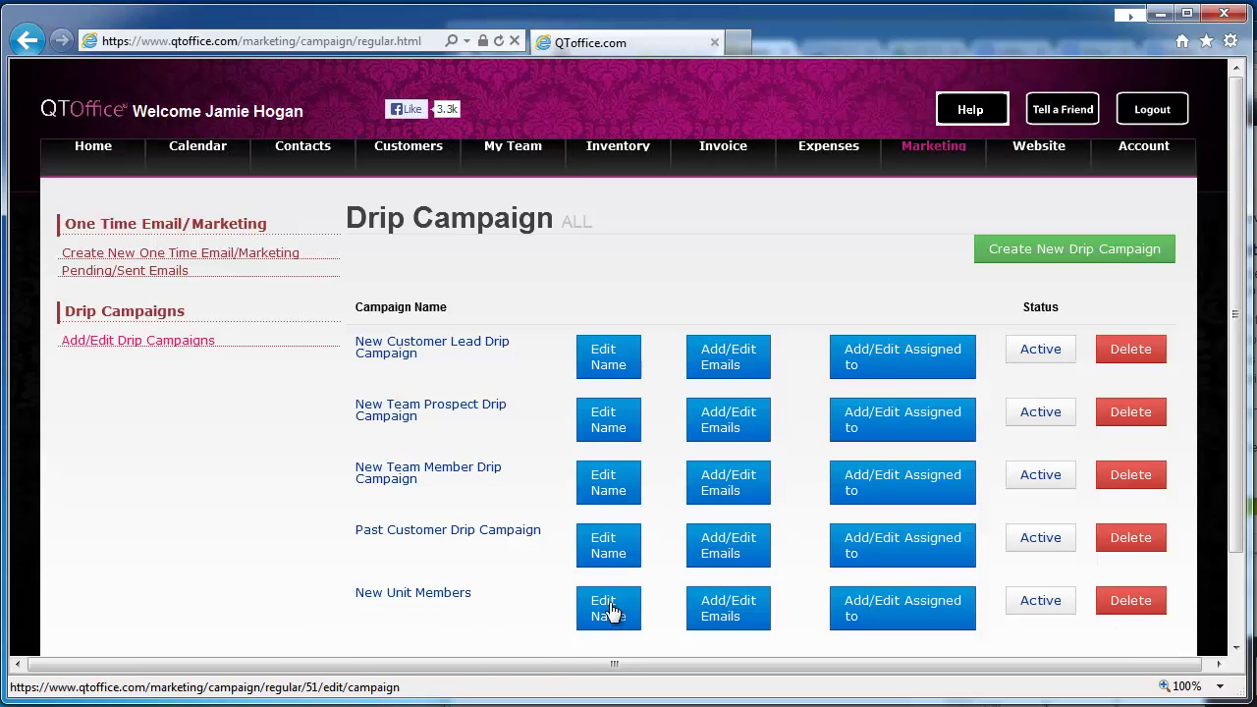
Add a new email to New Unit Members and browse the template gallery for the Blank template.
{"action": "left_click", "coordinate": [725, 614]}
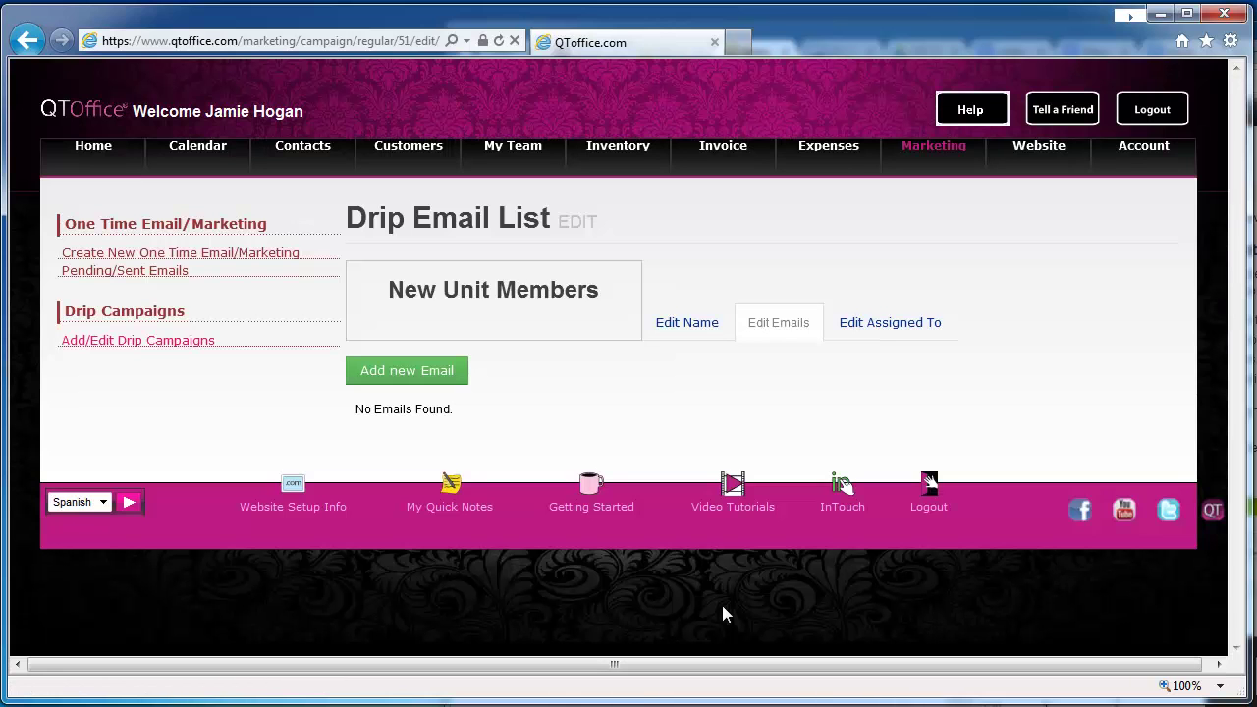
{"action": "left_click", "coordinate": [400, 377]}
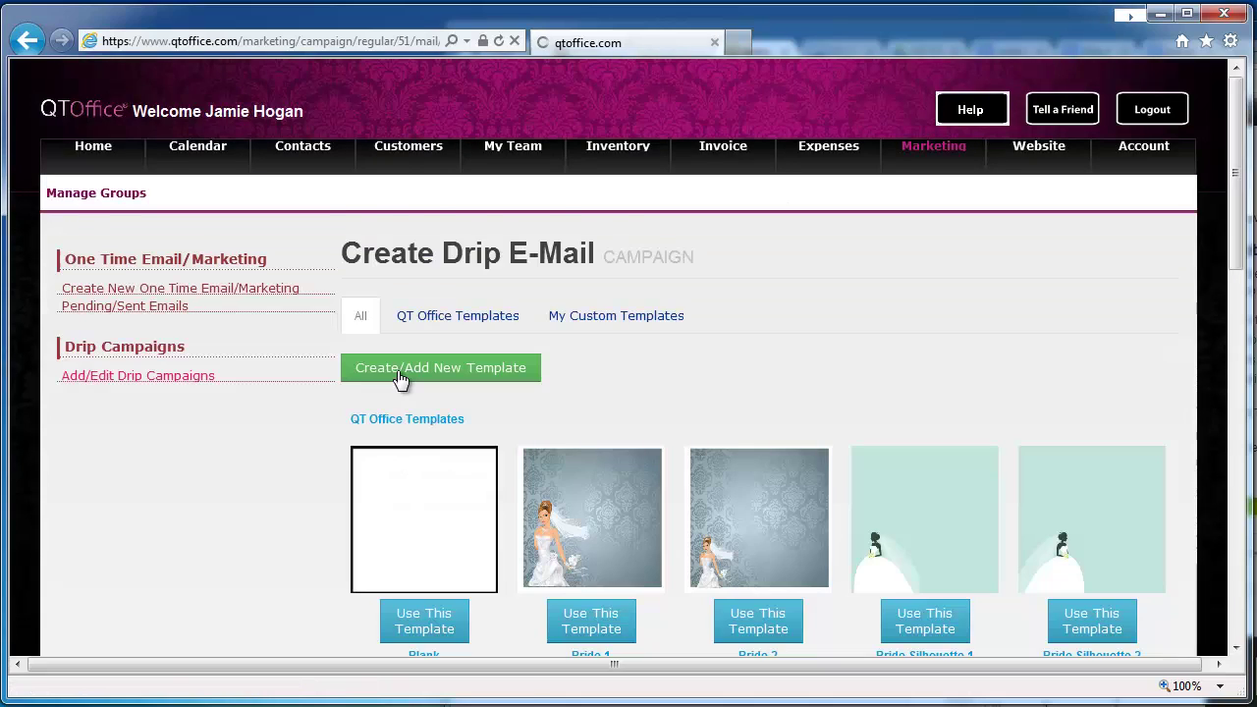
{"action": "scroll", "coordinate": [1218, 285], "scroll_direction": "down", "scroll_amount": 3}
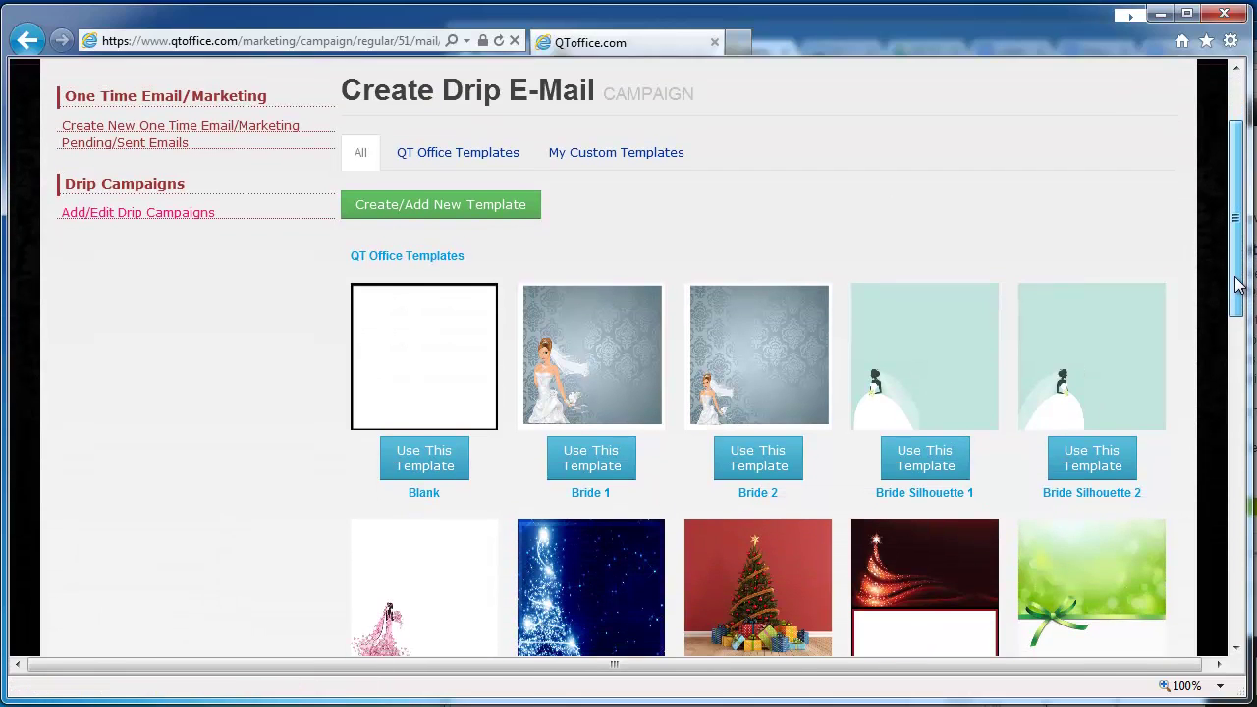
{"action": "left_click_drag", "start_coordinate": [1237, 284], "coordinate": [1093, 597]}
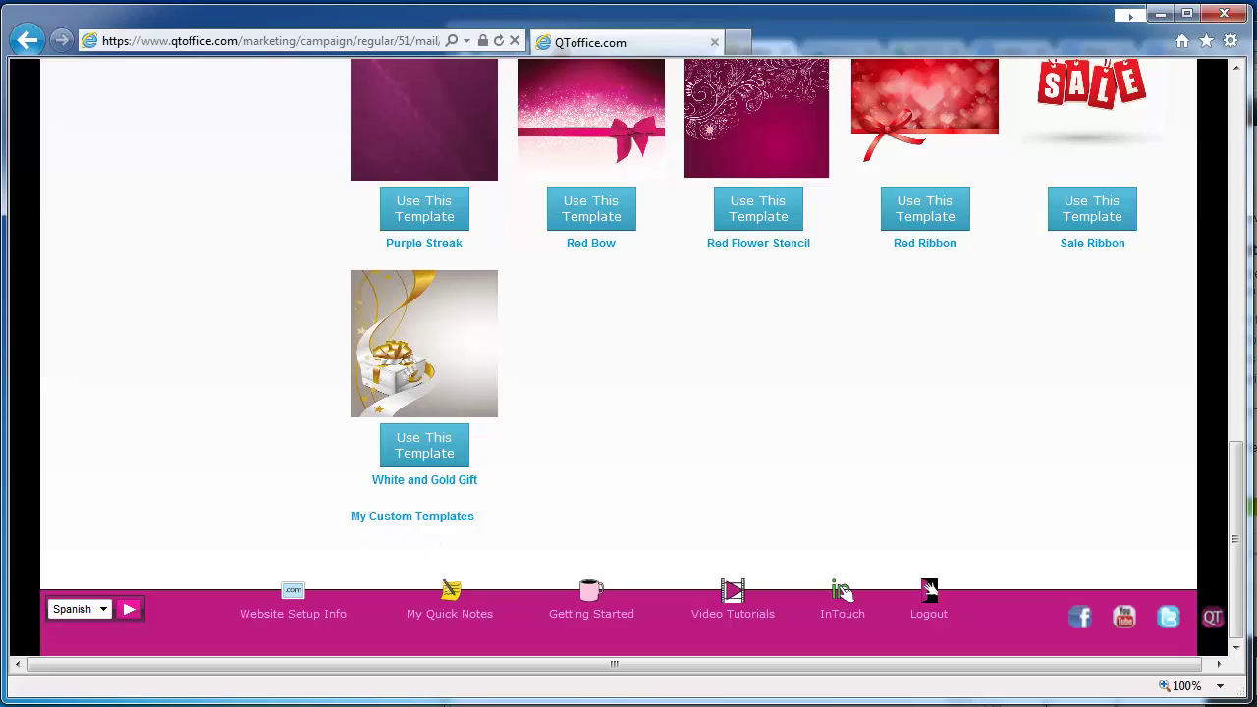
{"action": "left_click_drag", "start_coordinate": [1236, 491], "coordinate": [1216, 231]}
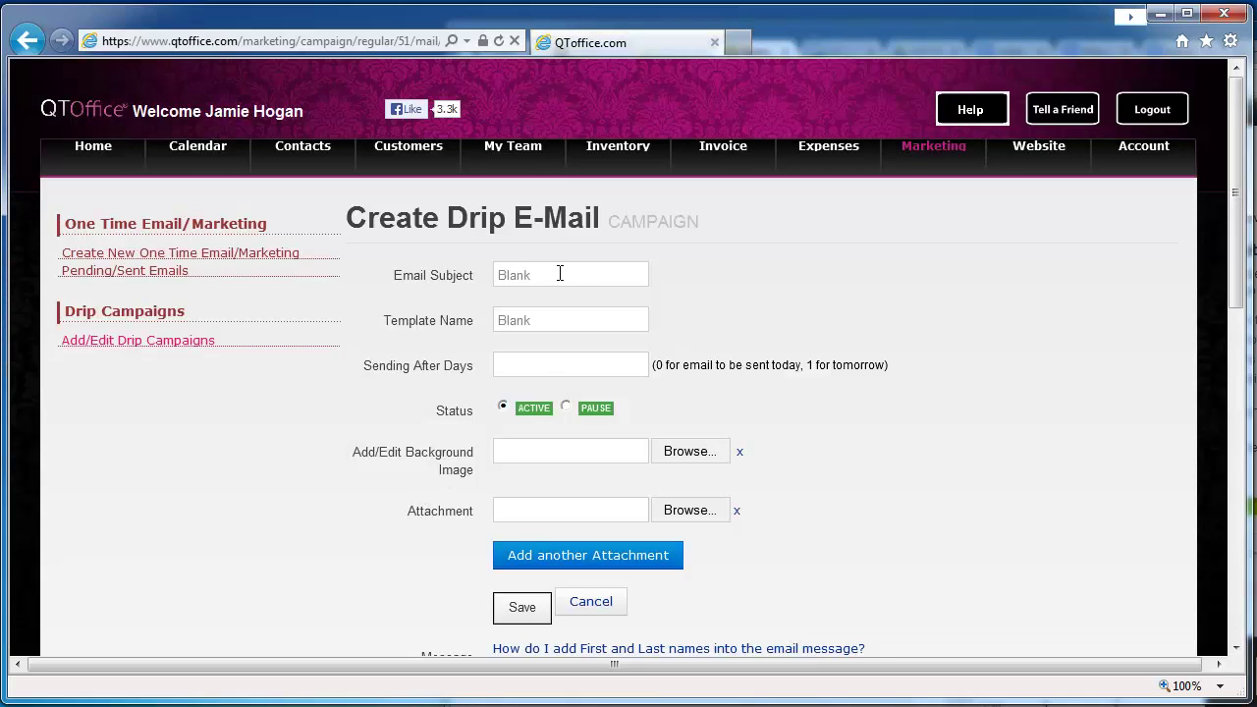
Give the first email the subject 'Welcome to the Unit' and 0 sending-after days.
{"action": "left_click", "coordinate": [637, 282]}
{"action": "key", "text": "BackSpace"}
{"action": "key", "text": "BackSpace"}
{"action": "key", "text": "BackSpace"}
{"action": "key", "text": "BackSpace"}
{"action": "key", "text": "BackSpace"}
{"action": "type", "text": "Welcome to t"}
{"action": "type", "text": "he Unit"}
{"action": "type", "text": "0"}
{"action": "left_click_drag", "start_coordinate": [1241, 258], "coordinate": [1243, 365]}
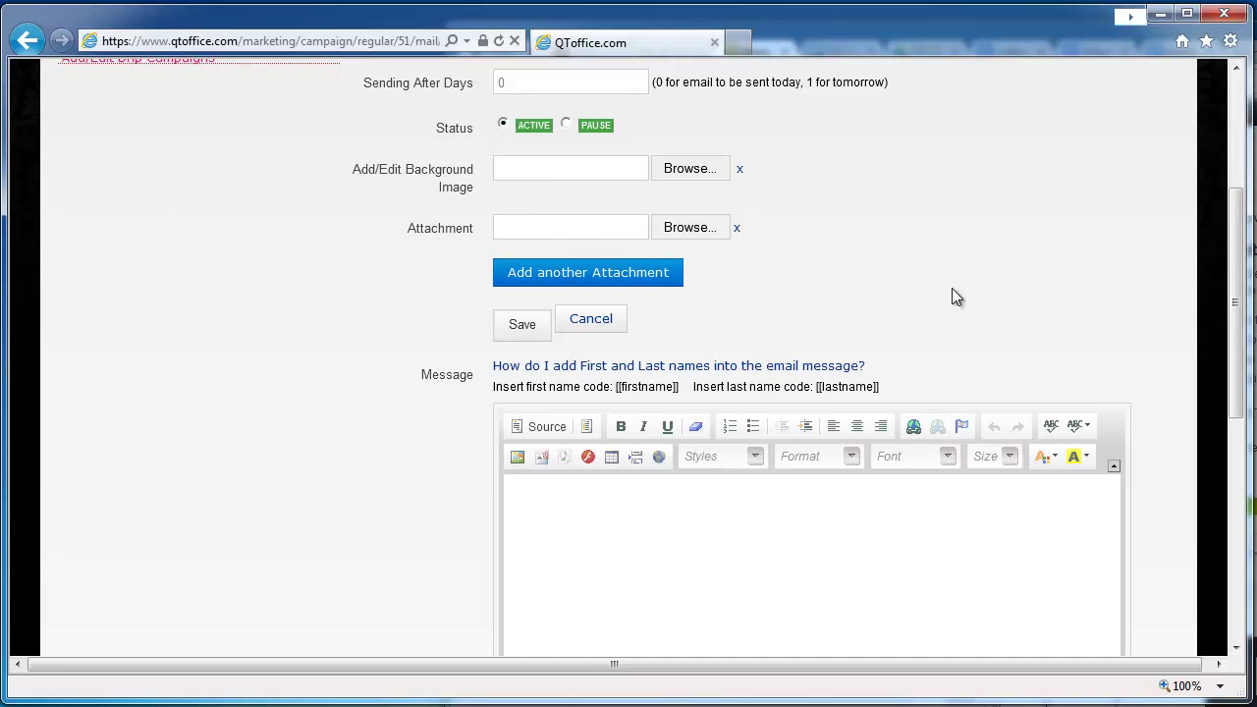
Write the message body '[[firstname]], welcome to the unit!'.
{"action": "scroll", "coordinate": [1215, 293], "scroll_direction": "down", "scroll_amount": 2}
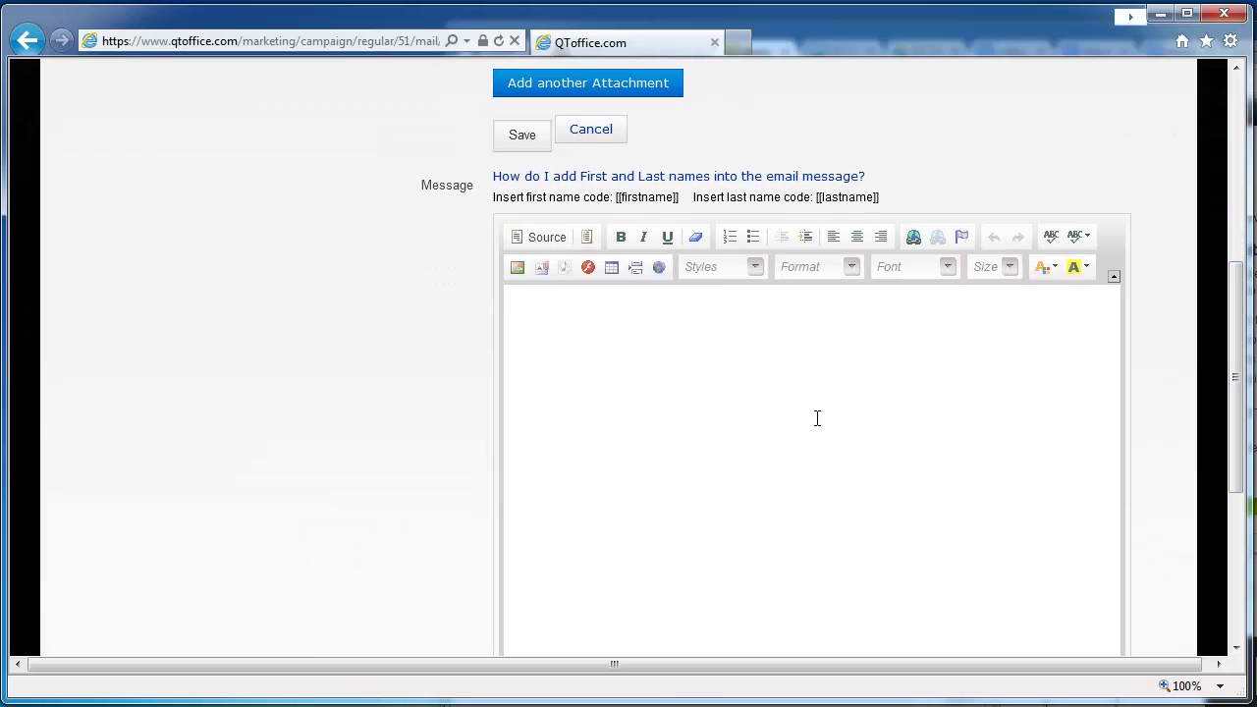
{"action": "left_click", "coordinate": [738, 425]}
{"action": "type", "text": "[[firstname]],"}
{"action": "type", "text": "welc"}
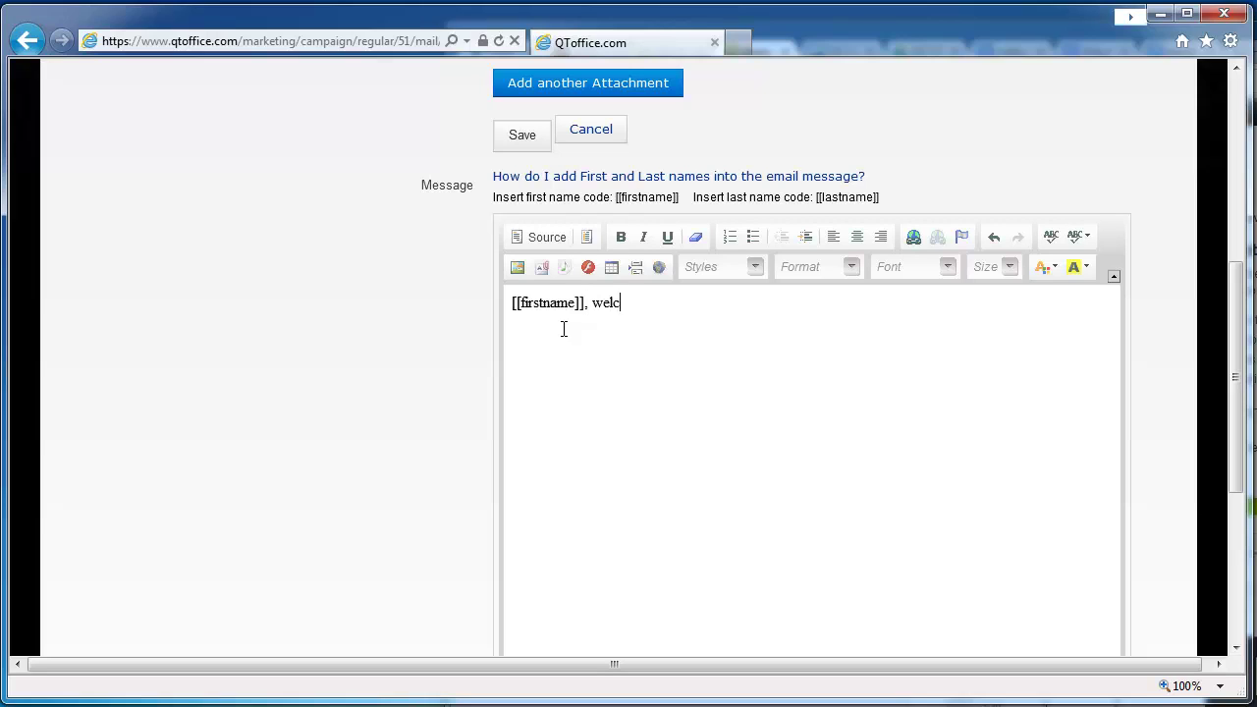
{"action": "type", "text": "ome to the unit!"}
Save the welcome email and start a second email from the Blank template.
{"action": "left_click", "coordinate": [515, 139]}
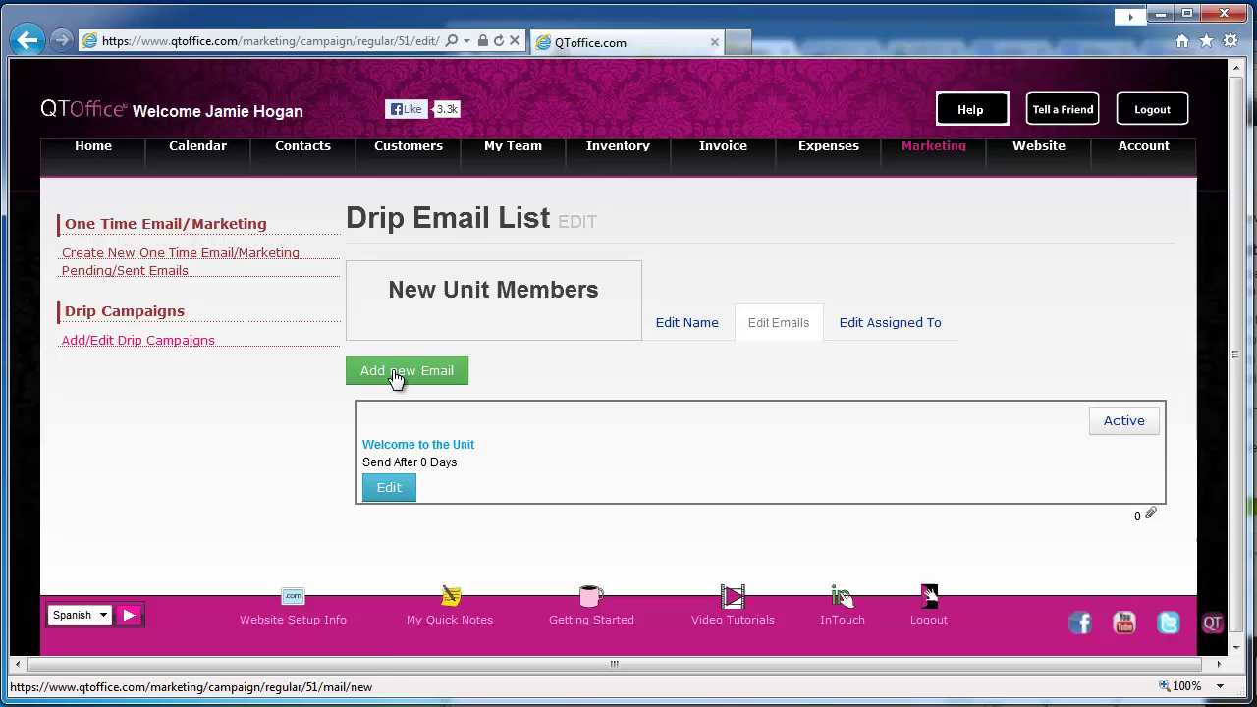
{"action": "left_click", "coordinate": [396, 376]}
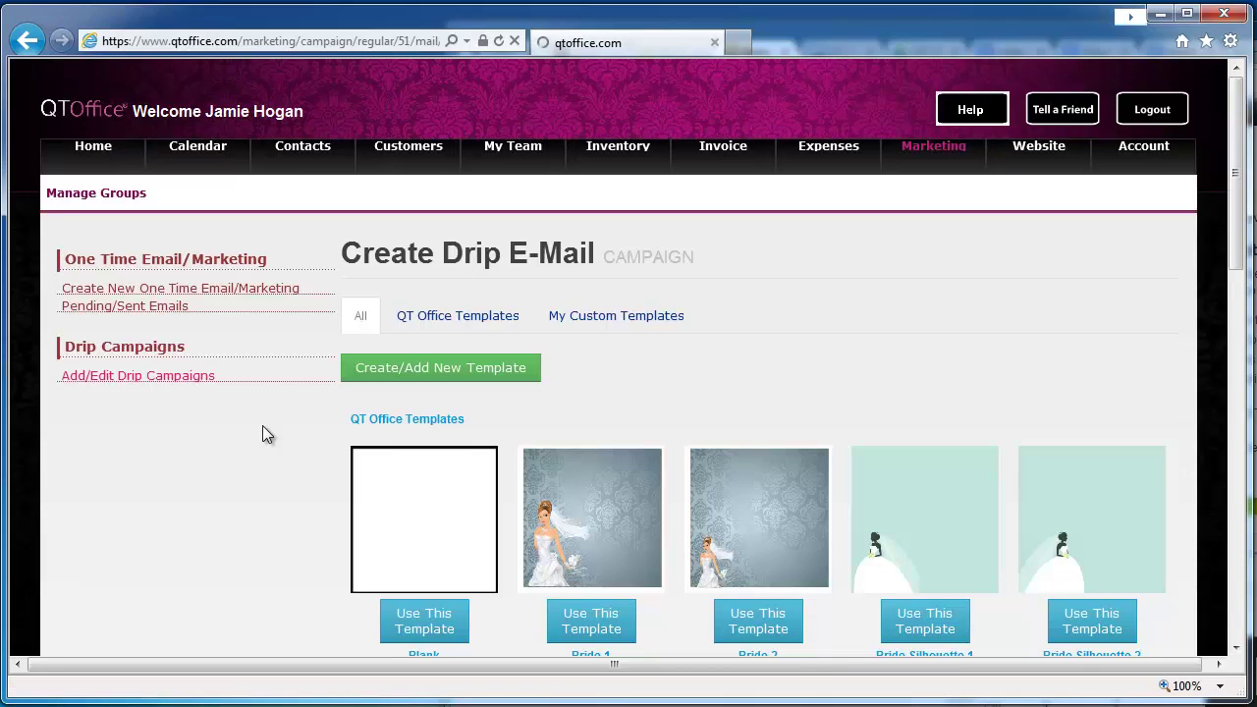
{"action": "scroll", "coordinate": [263, 432], "scroll_direction": "down", "scroll_amount": 2}
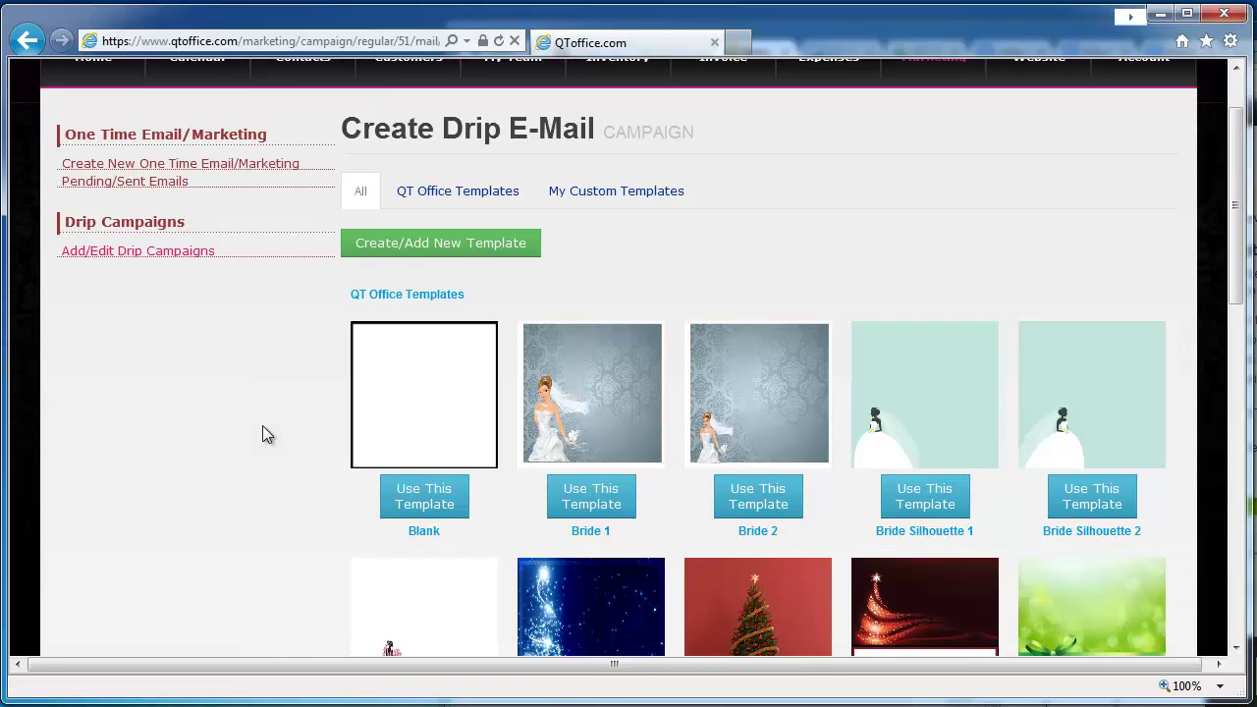
{"action": "left_click", "coordinate": [420, 503]}
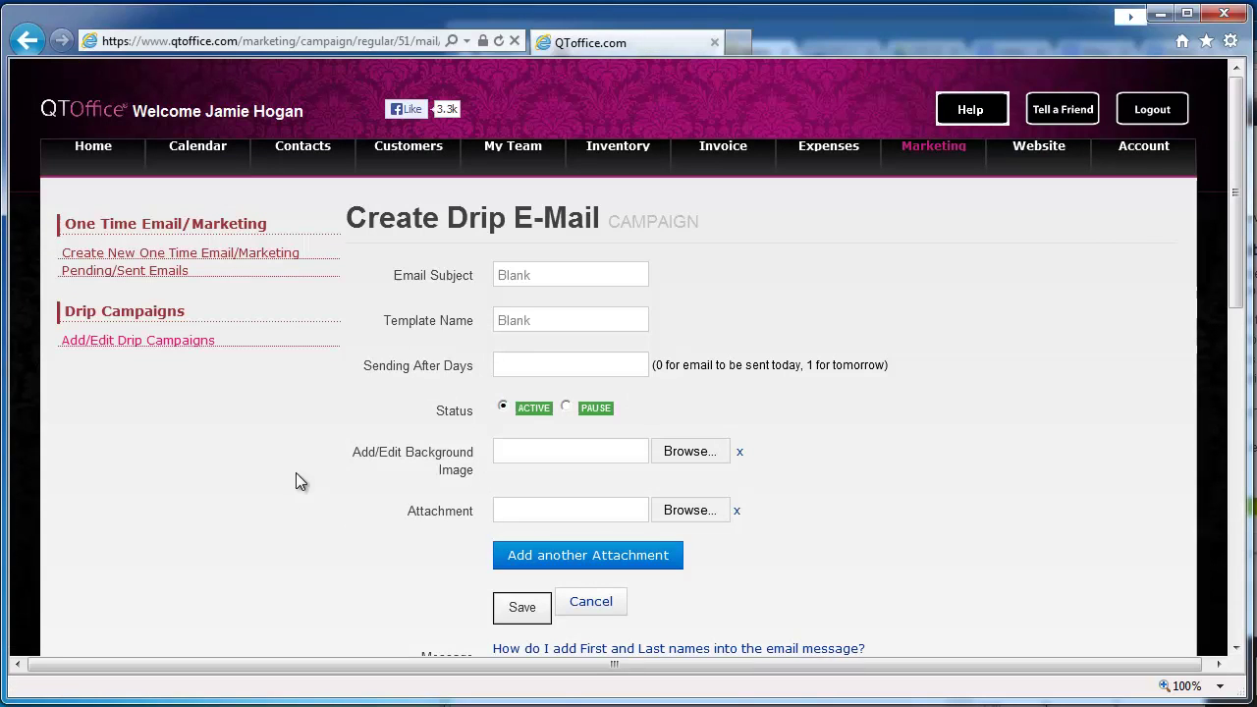
Set the second email's subject to 'Getting Started' with 2 sending-after days.
{"action": "left_click_drag", "start_coordinate": [541, 274], "coordinate": [441, 283]}
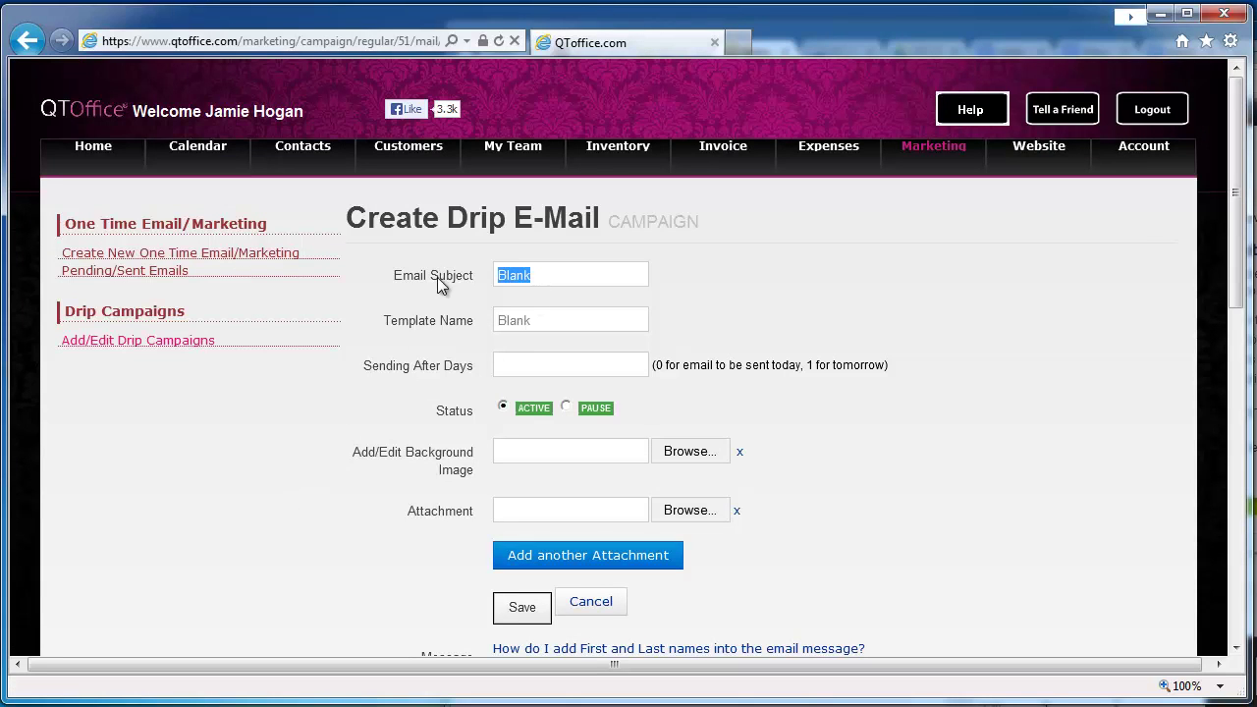
{"action": "type", "text": "Getting Started"}
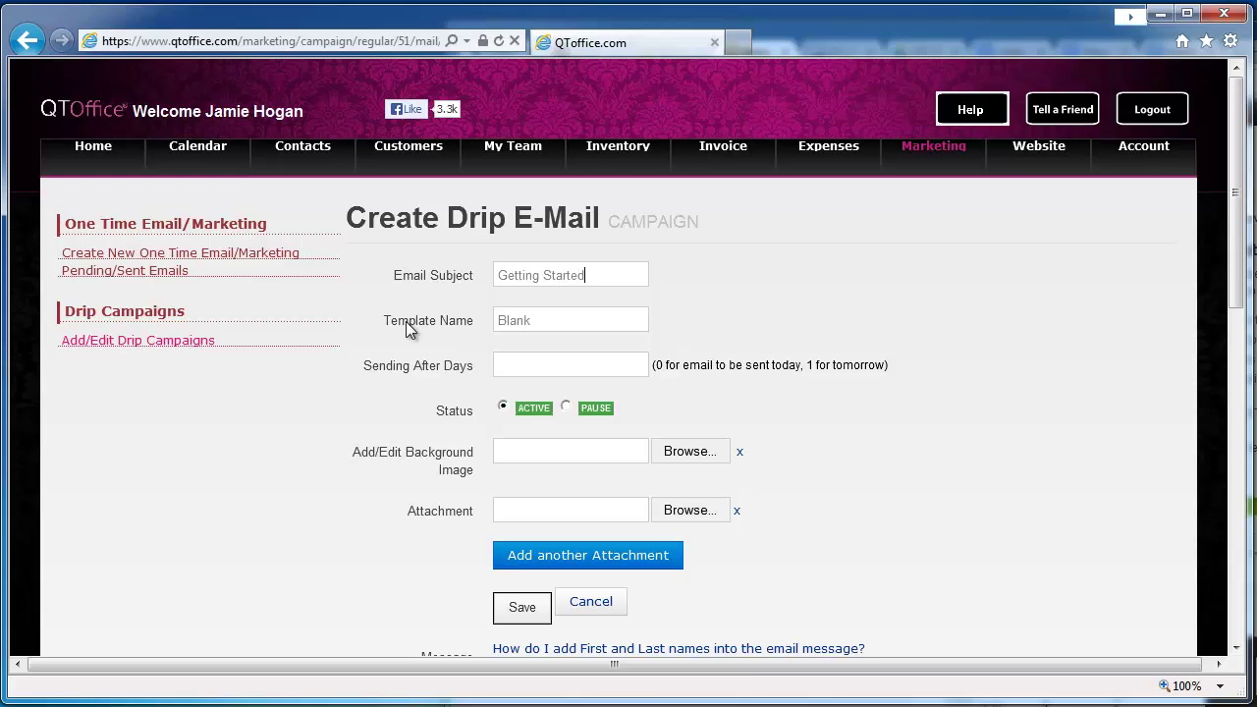
{"action": "left_click", "coordinate": [525, 363]}
{"action": "type", "text": "2"}
{"action": "left_click_drag", "start_coordinate": [1241, 193], "coordinate": [1237, 340]}
Write '[[firstname]],' then 'What to do when getting started with your Mary Kay business' and save.
{"action": "left_click", "coordinate": [743, 511]}
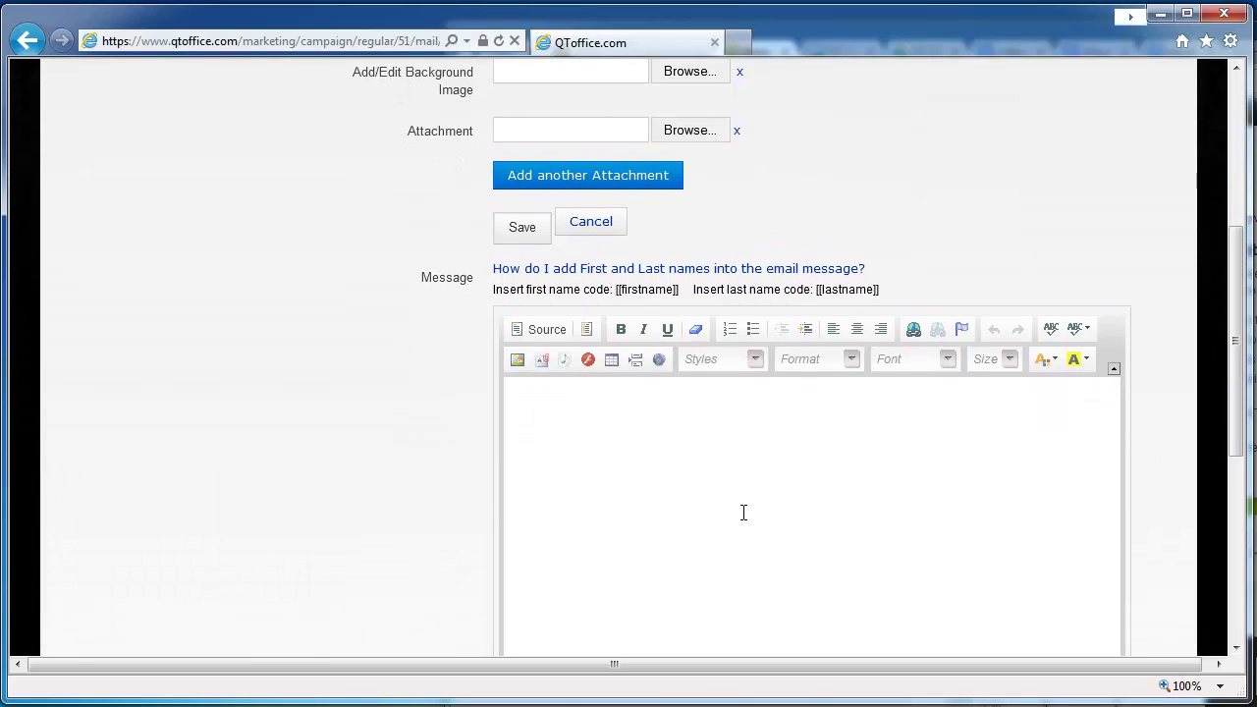
{"action": "type", "text": "[[fir"}
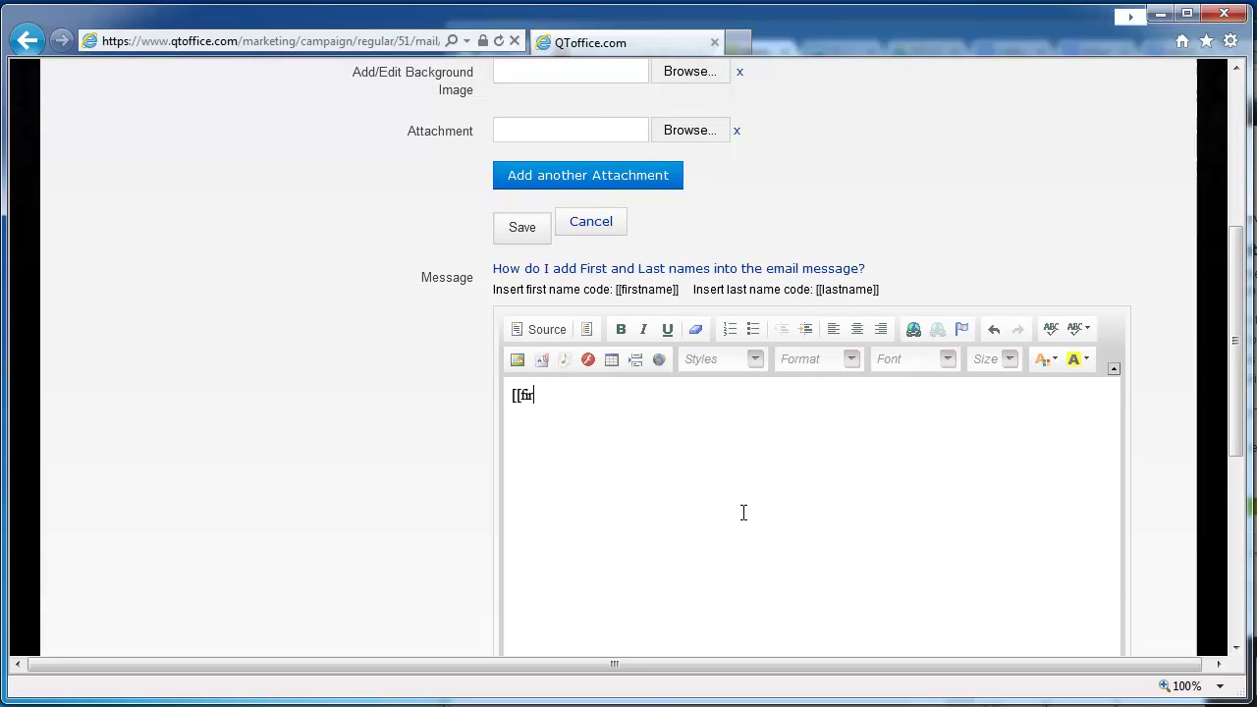
{"action": "type", "text": "stname]]]"}
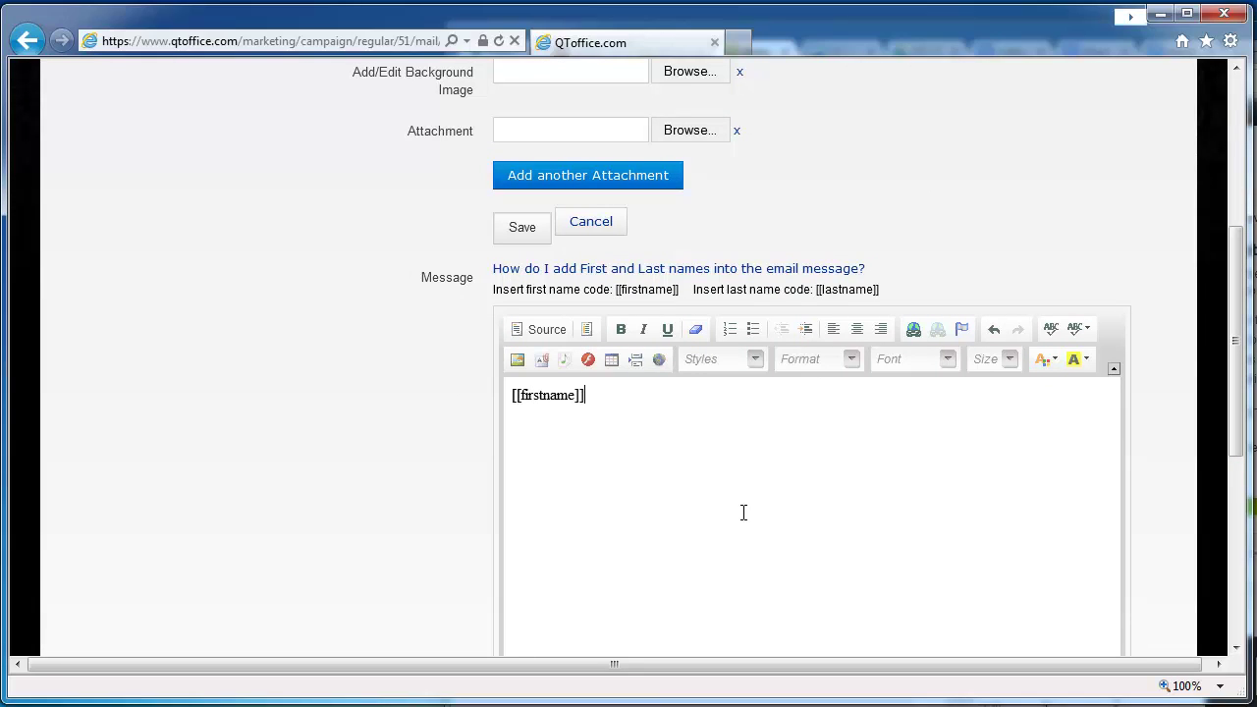
{"action": "type", "text": ","}
{"action": "key", "text": "Return"}
{"action": "type", "text": "What d"}
{"action": "key", "text": "BackSpace"}
{"action": "type", "text": "to"}
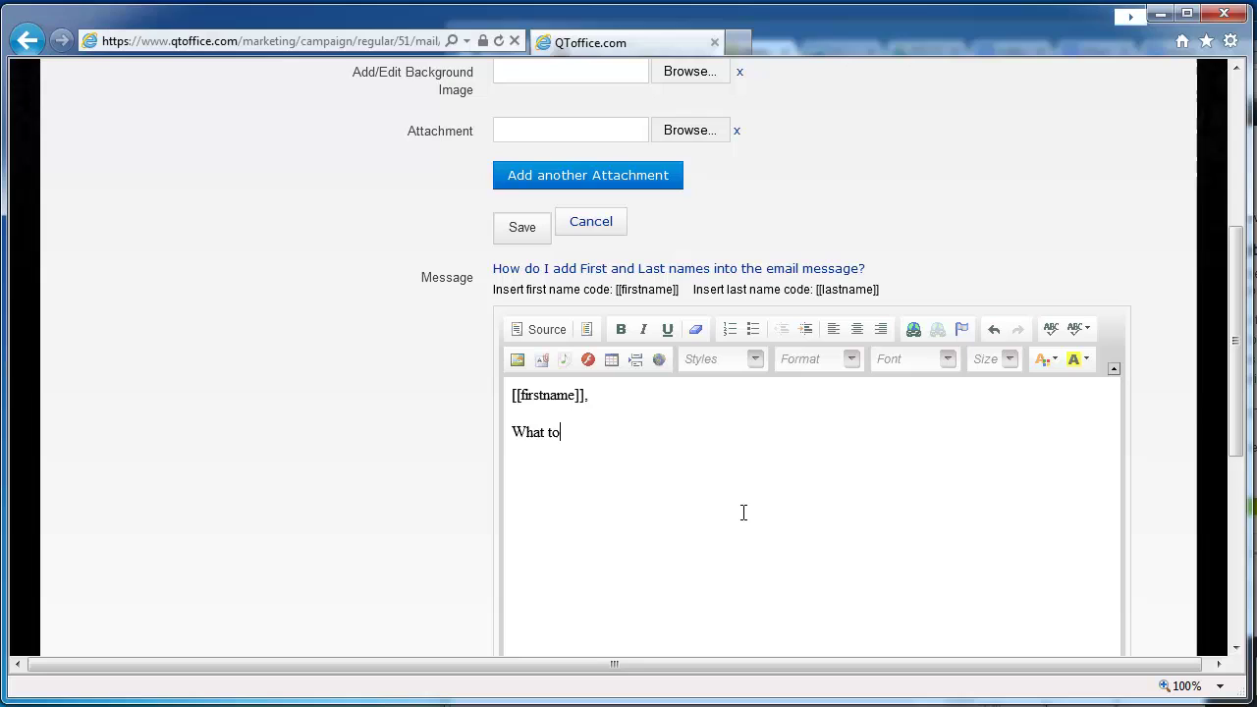
{"action": "type", "text": " do when "}
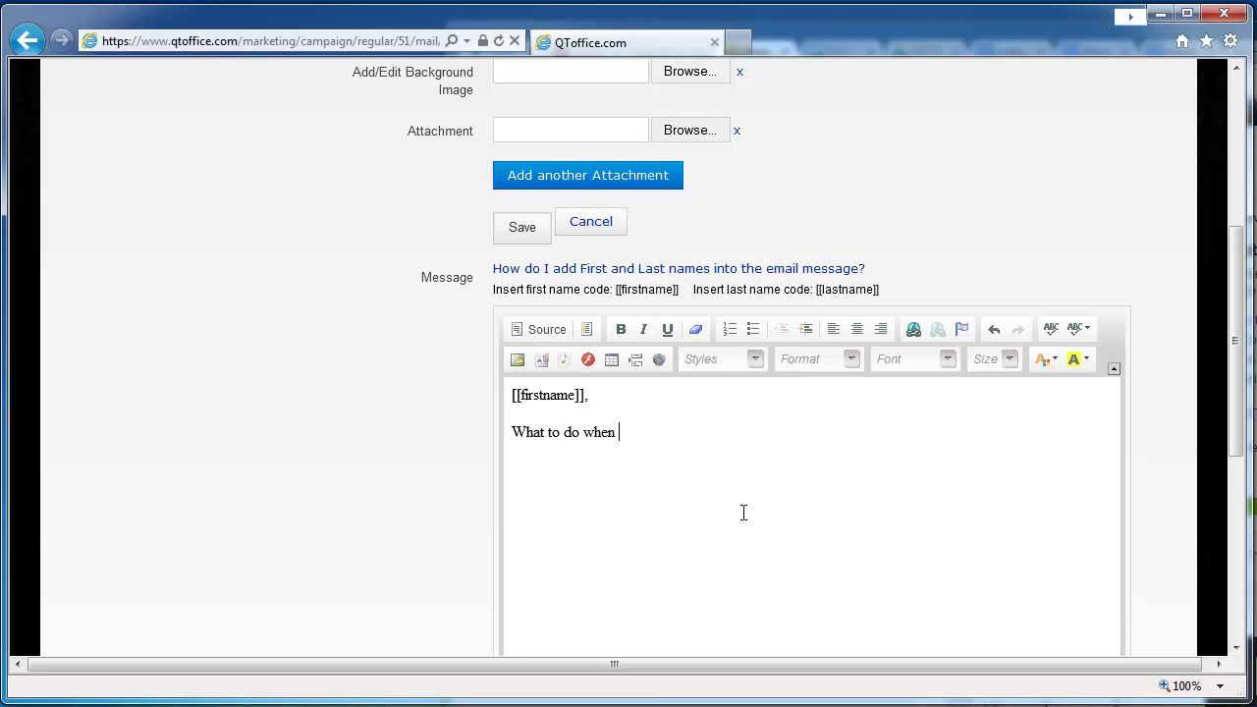
{"action": "type", "text": "getting started with your Mary Kay busin"}
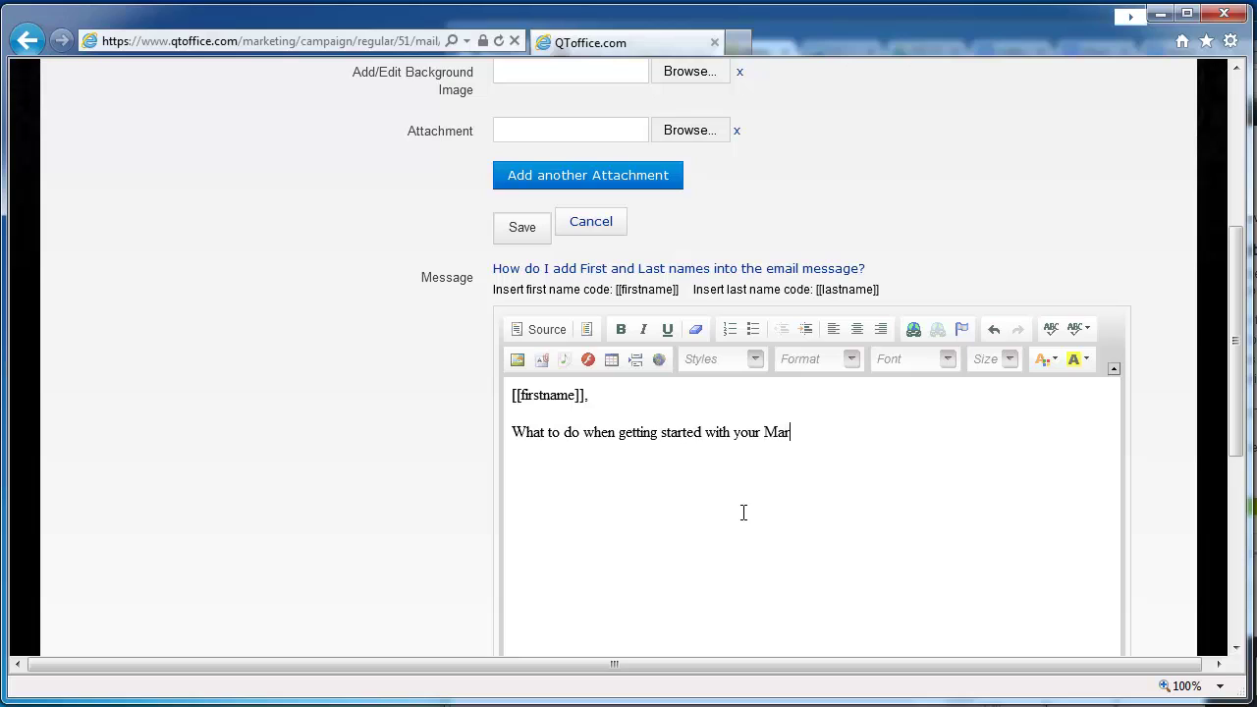
{"action": "type", "text": "ess."}
{"action": "left_click", "coordinate": [506, 231]}
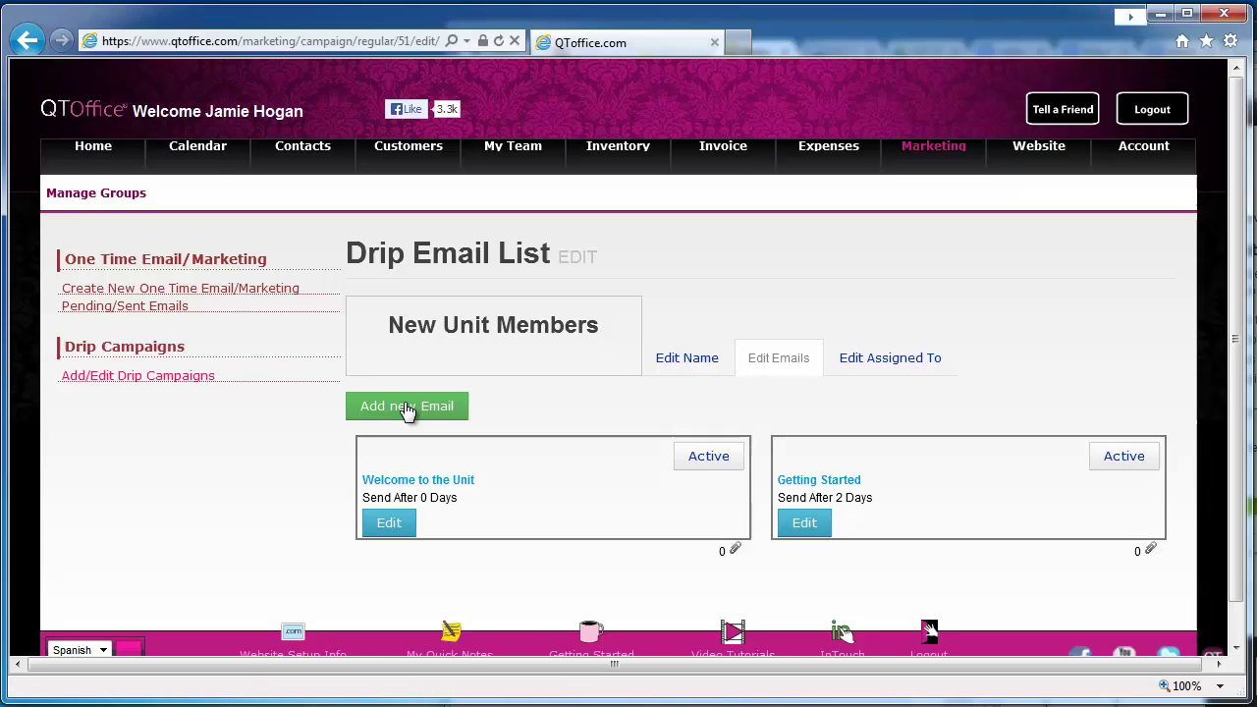
Open the Edit Assigned To page for the New Unit Members campaign.
{"action": "scroll", "coordinate": [880, 358], "scroll_direction": "down", "scroll_amount": 1}
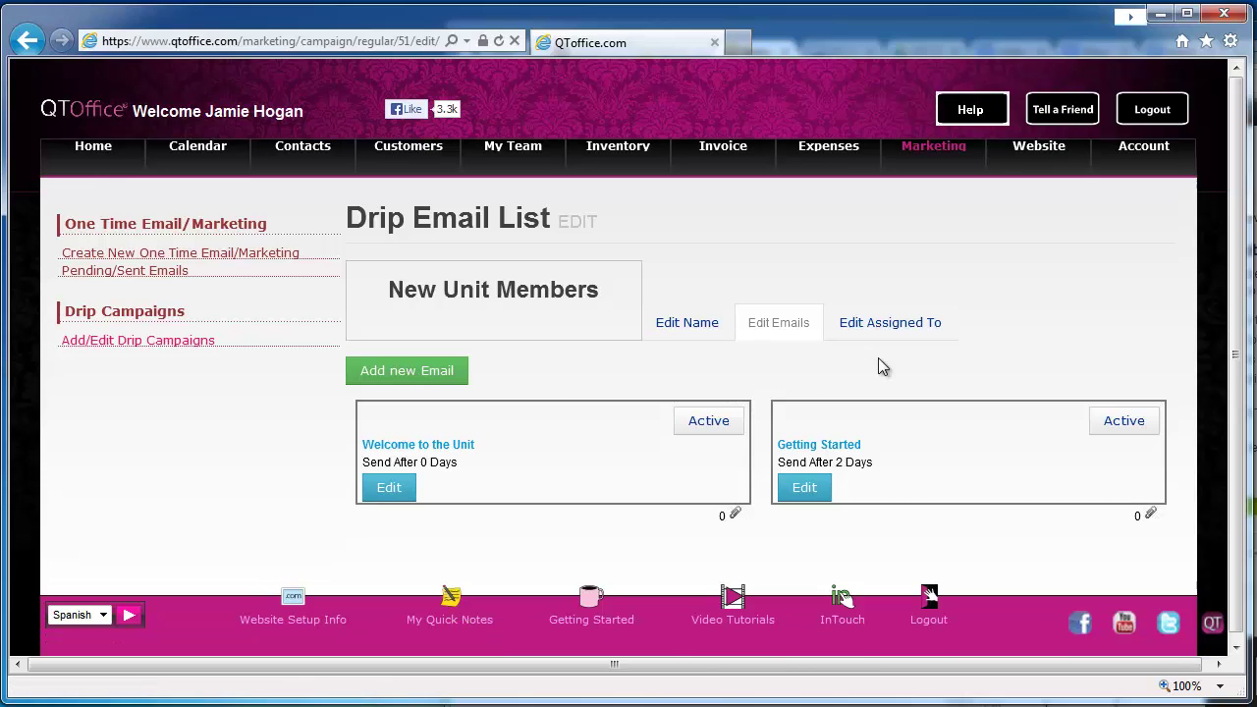
{"action": "left_click", "coordinate": [883, 328]}
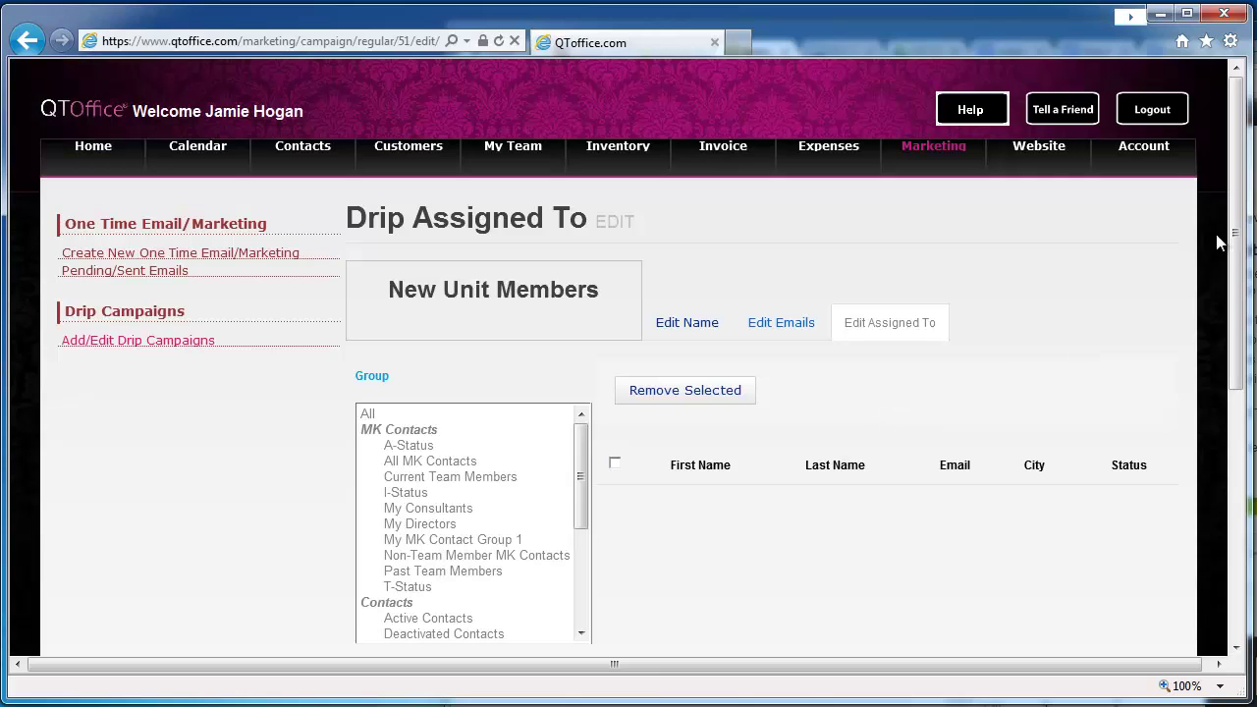
{"action": "left_click_drag", "start_coordinate": [1222, 239], "coordinate": [1214, 386]}
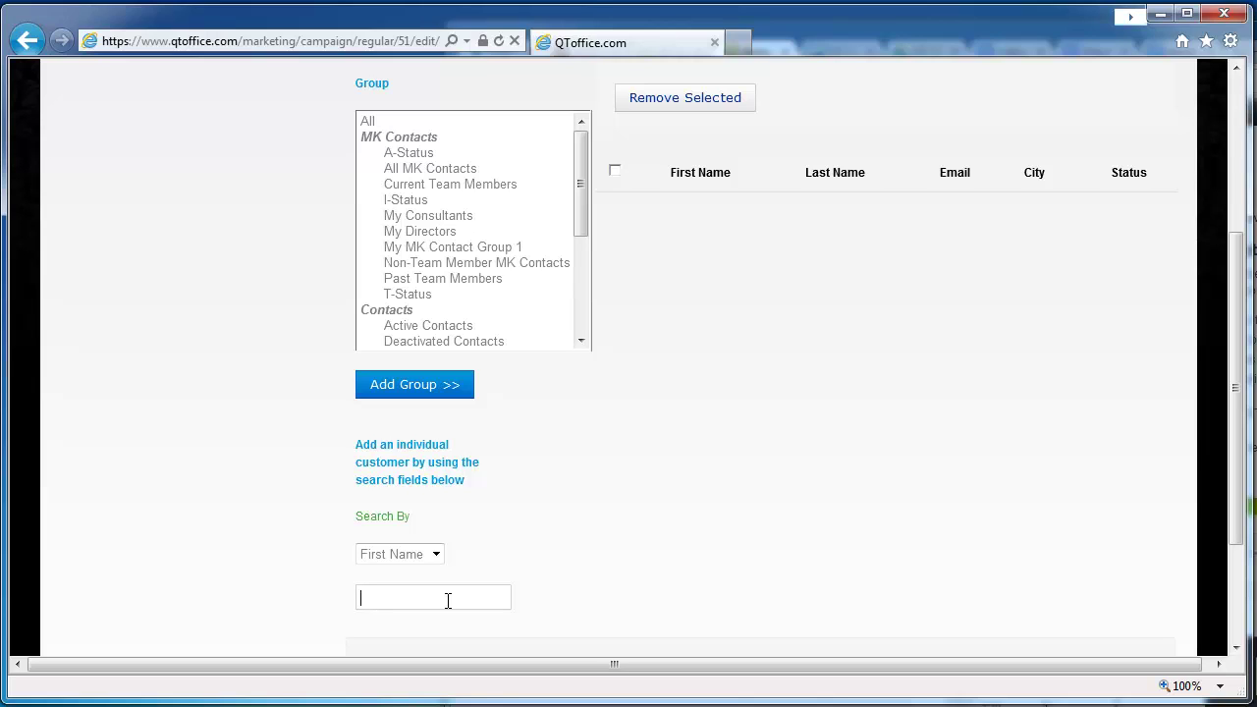
Search the contact by first name, select them from the suggestions, and save the assignment.
{"action": "type", "text": "meg"}
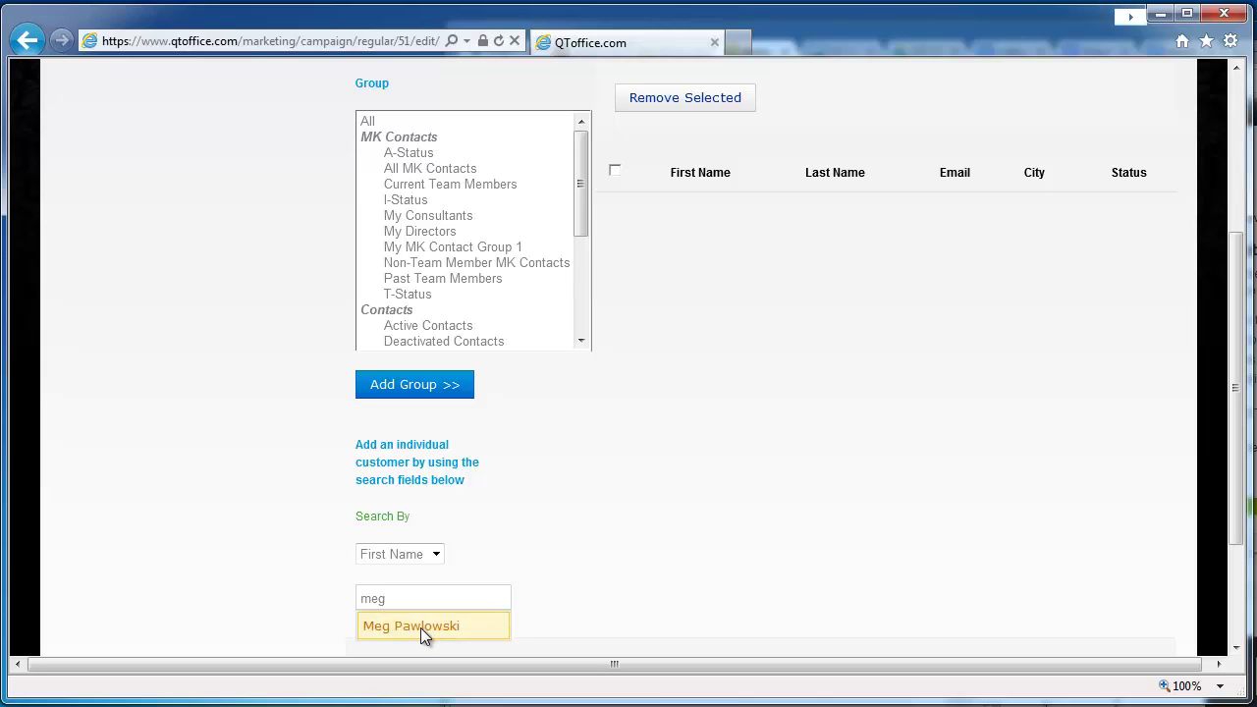
{"action": "left_click", "coordinate": [417, 630]}
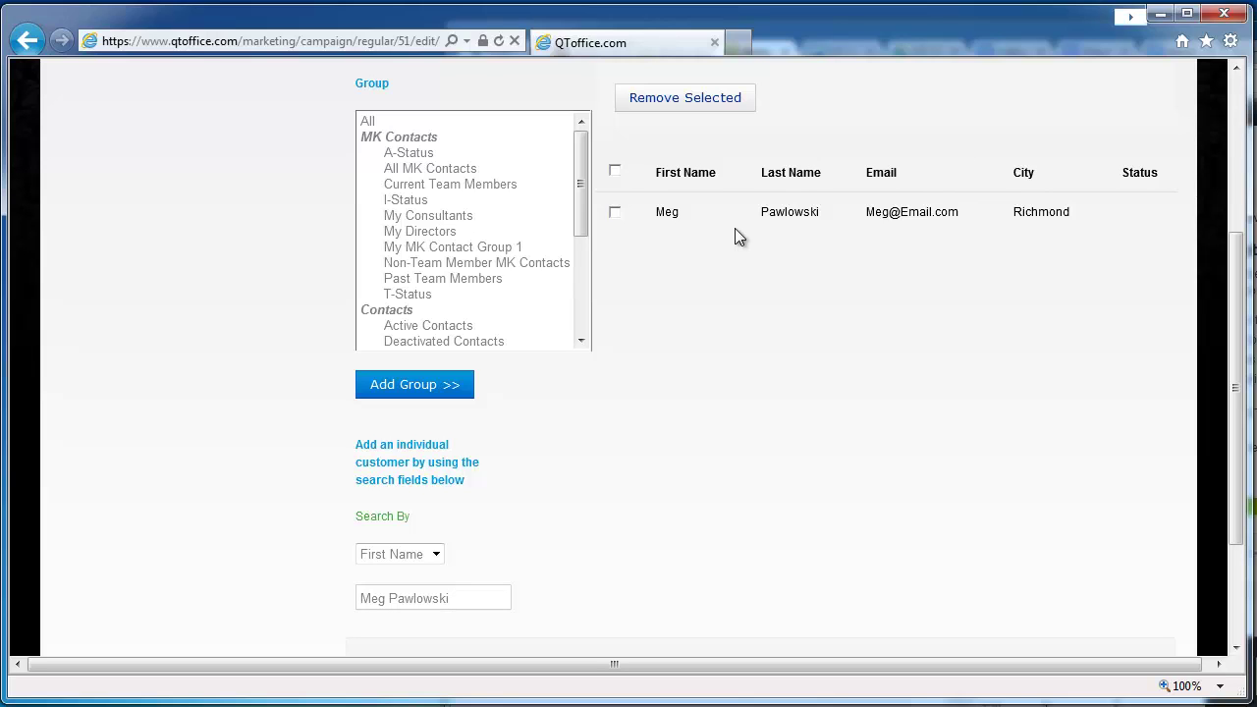
{"action": "scroll", "coordinate": [982, 442], "scroll_direction": "down", "scroll_amount": 3}
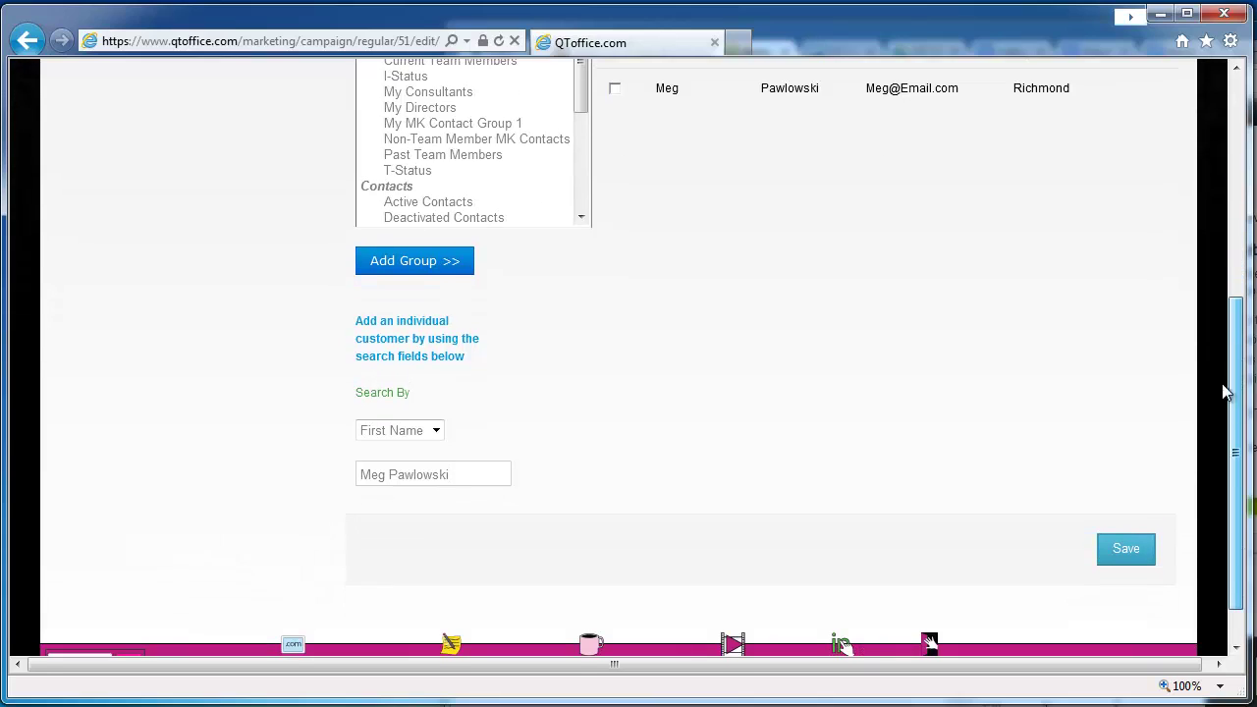
{"action": "left_click", "coordinate": [1129, 550]}
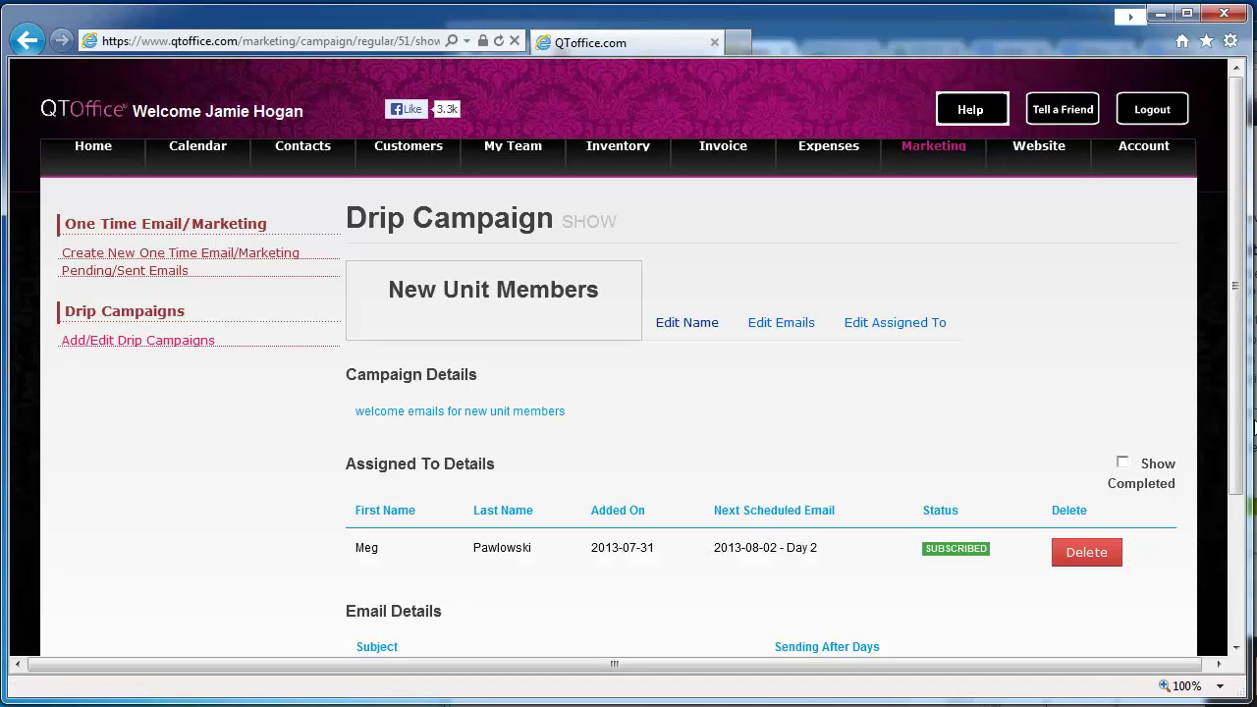
{"action": "left_click_drag", "start_coordinate": [1238, 369], "coordinate": [1230, 510]}
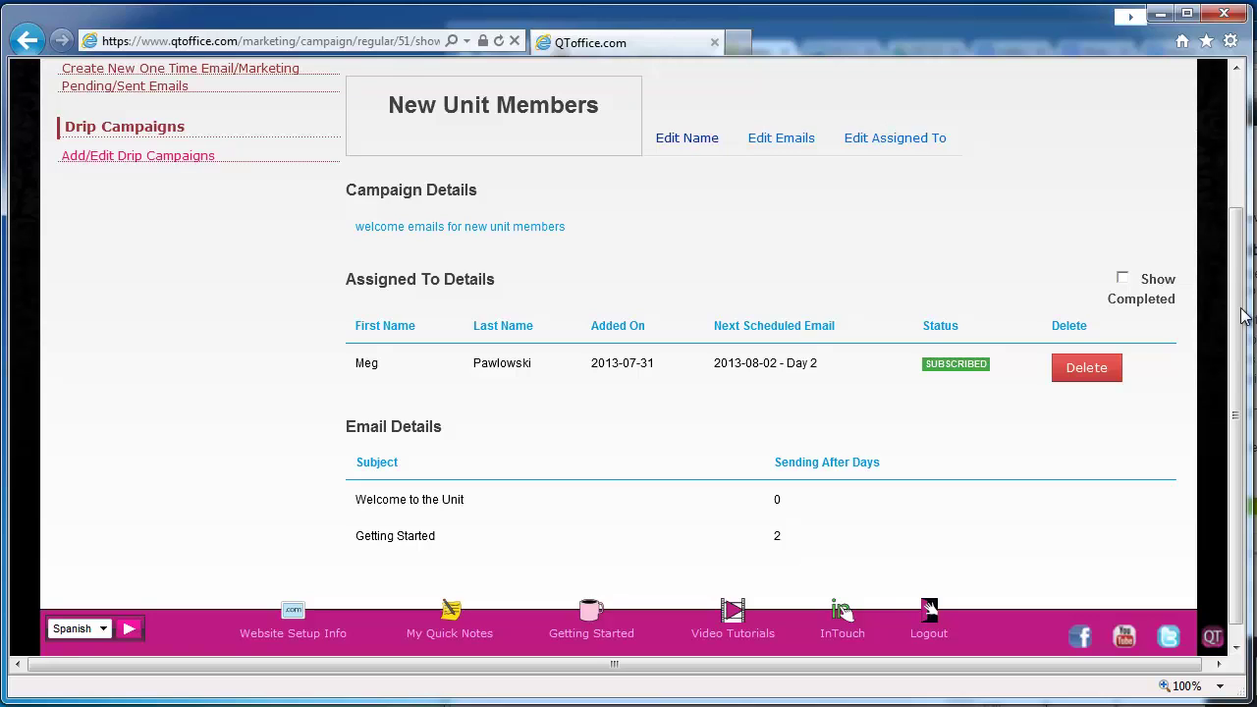
{"action": "scroll", "coordinate": [1242, 315], "scroll_direction": "down", "scroll_amount": 1}
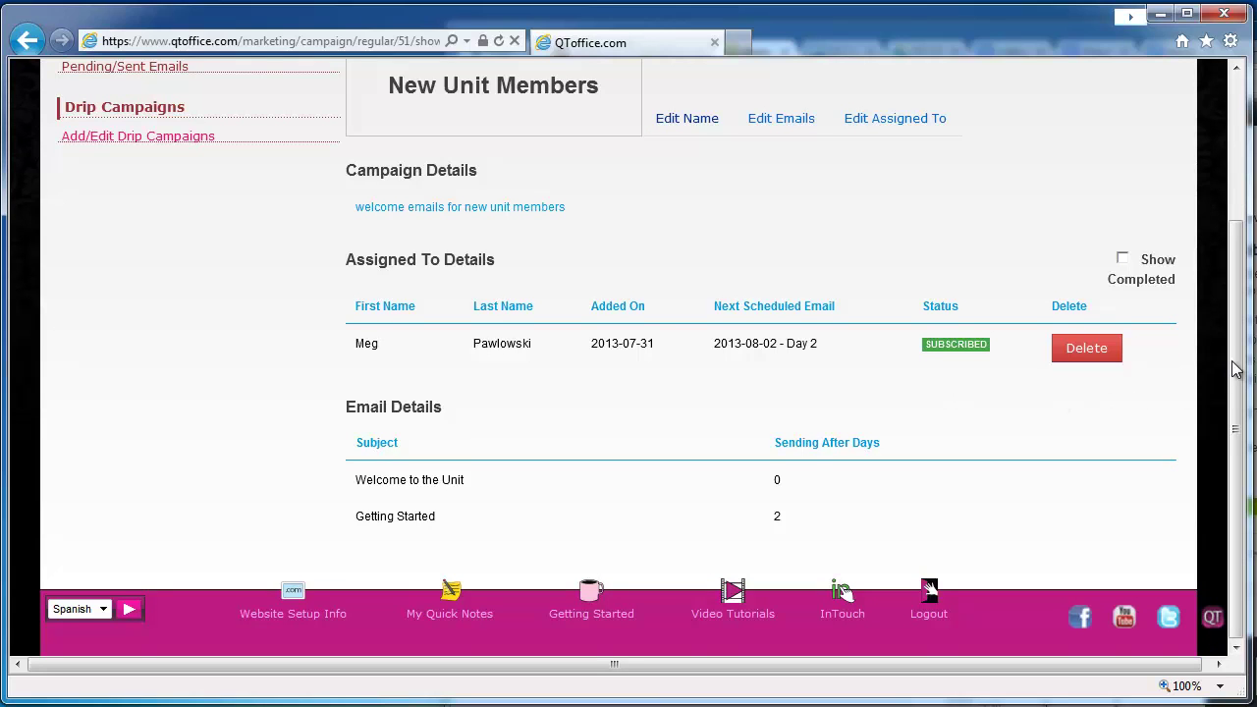
{"action": "left_click_drag", "start_coordinate": [1235, 362], "coordinate": [1245, 218]}
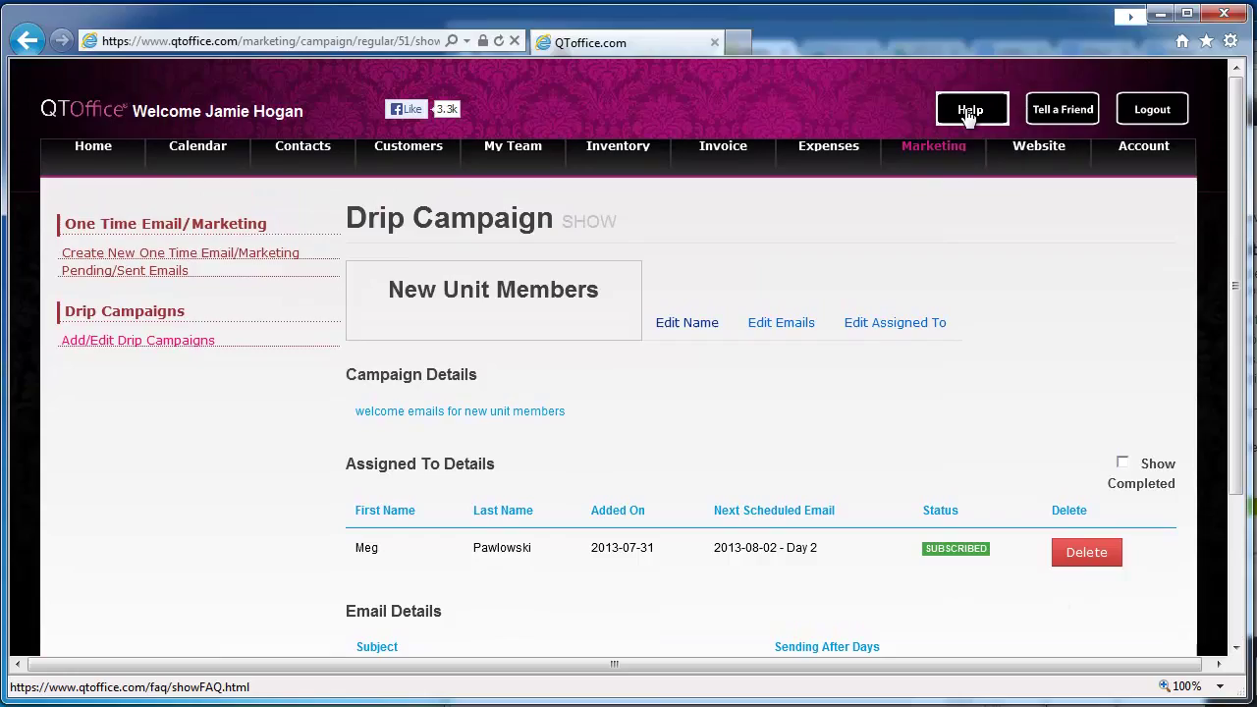